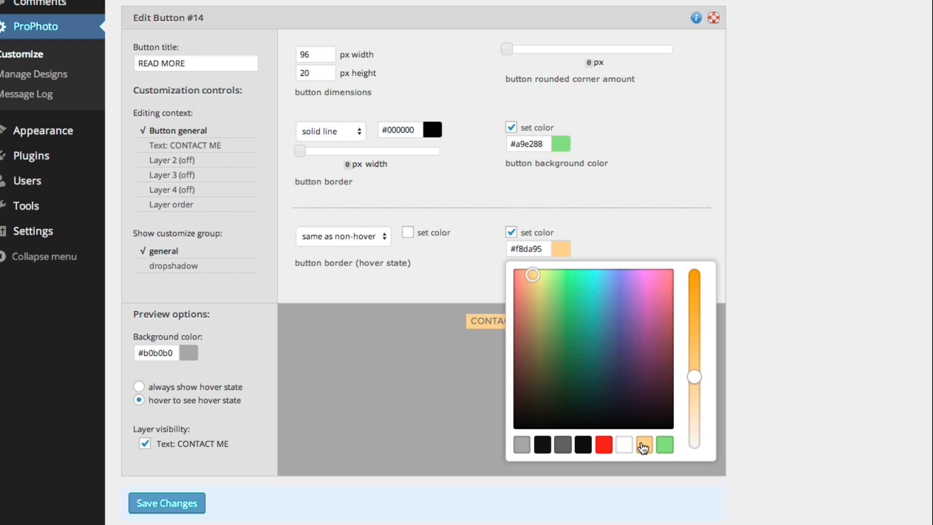
Step: Set the hover-state text color of the CONTACT ME layer to the saved green swatch
{"action": "left_click", "coordinate": [214, 146]}
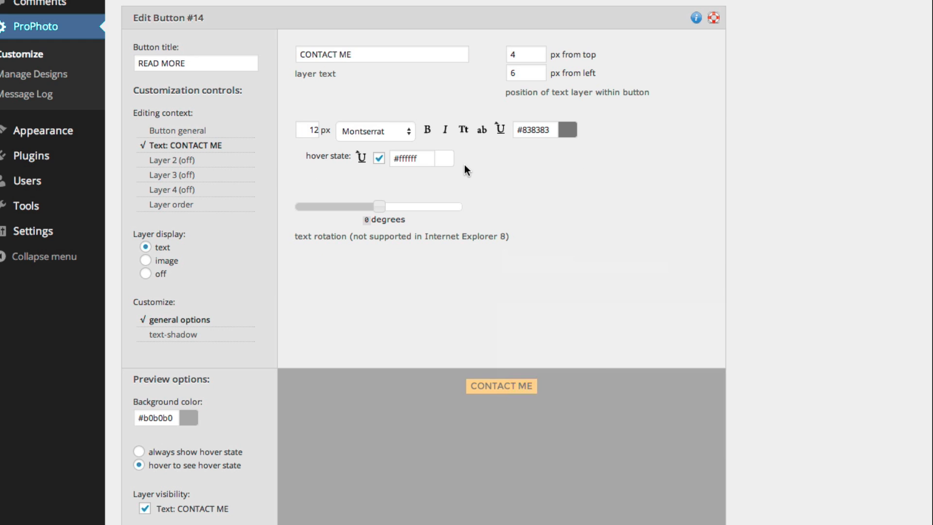
{"action": "left_click", "coordinate": [446, 163]}
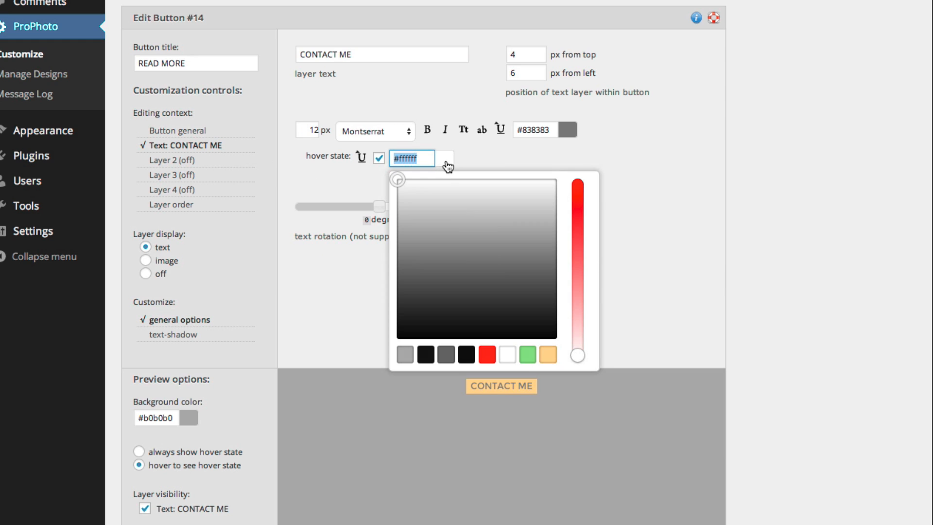
{"action": "left_click", "coordinate": [527, 356]}
{"action": "left_click", "coordinate": [538, 370]}
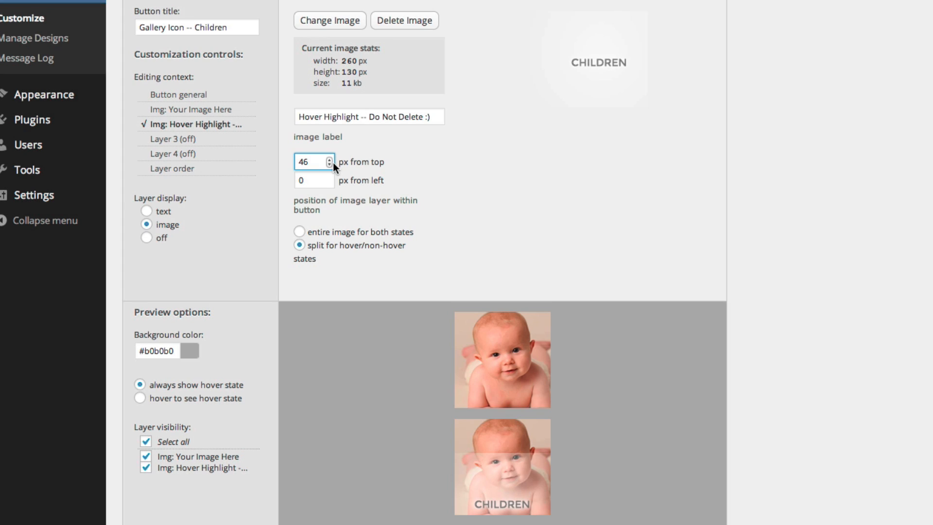
Step: Adjust the distance from the top of the Hover Highlight image layer in the Gallery Icon -- Children button
{"action": "left_click", "coordinate": [329, 165]}
{"action": "left_click", "coordinate": [329, 165]}
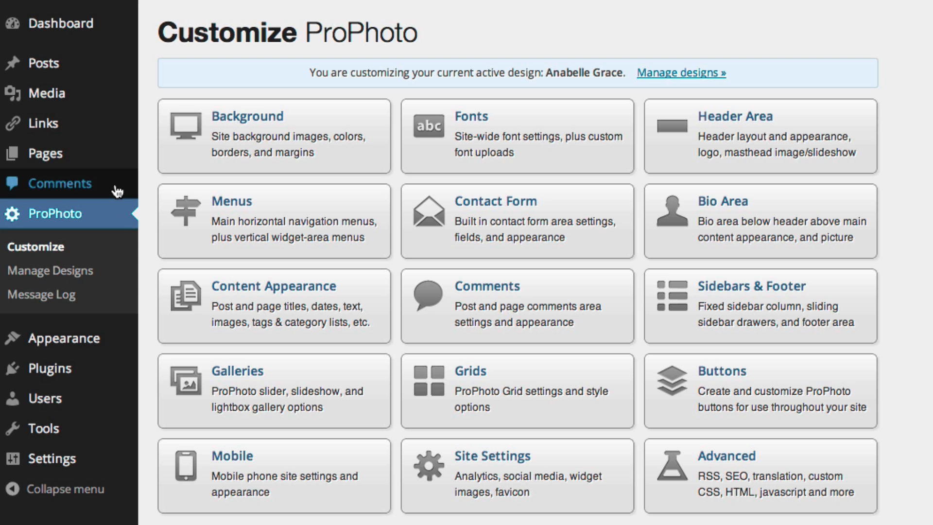
Step: Create a new button in the ProPhoto Buttons settings and title it Logo
{"action": "left_click", "coordinate": [715, 386]}
{"action": "scroll", "coordinate": [716, 350], "scroll_direction": "down", "scroll_amount": 2}
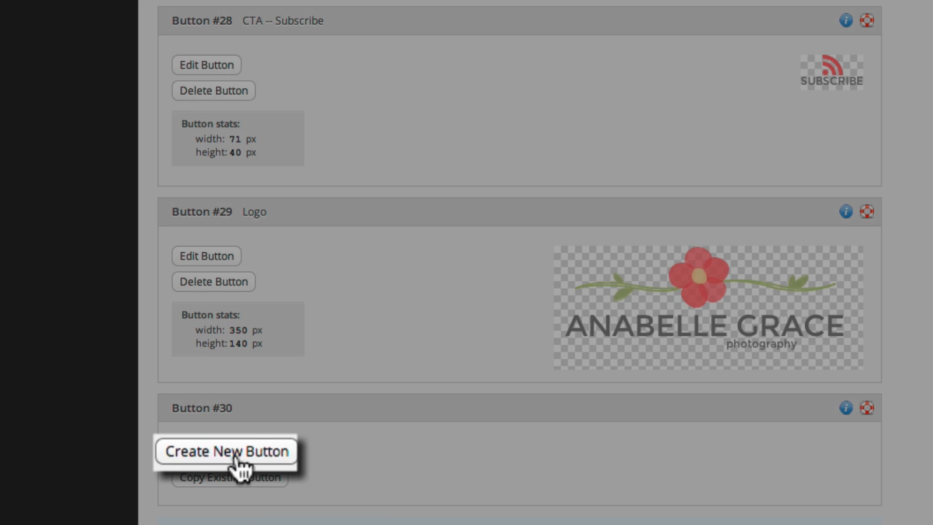
{"action": "left_click", "coordinate": [235, 452]}
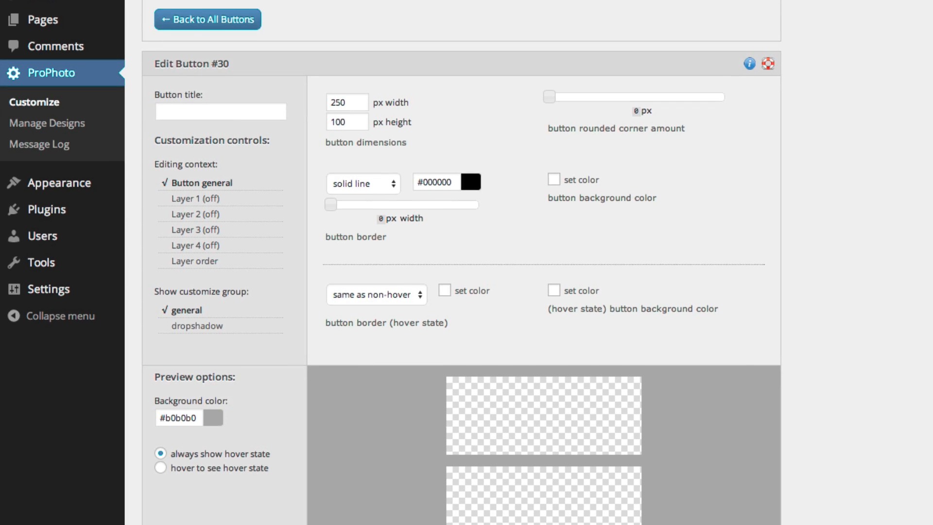
{"action": "left_click", "coordinate": [221, 77]}
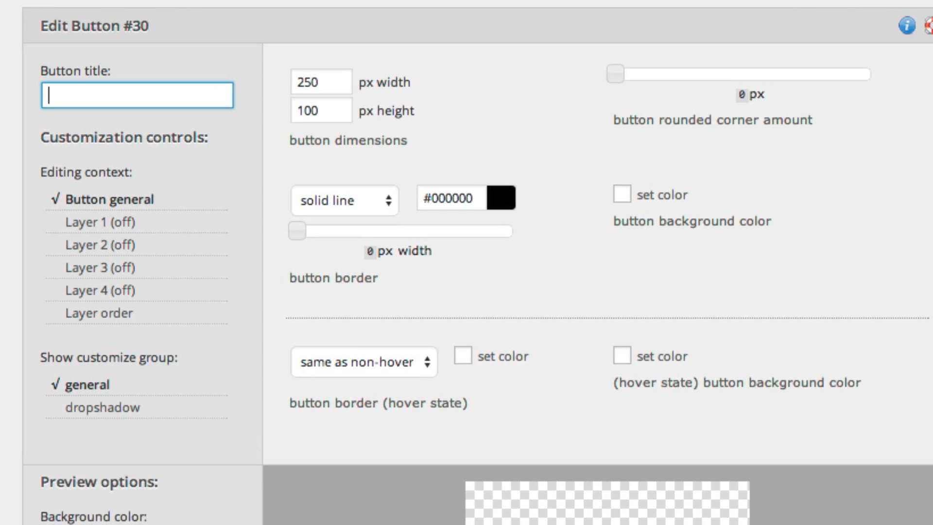
{"action": "type", "text": "Logo"}
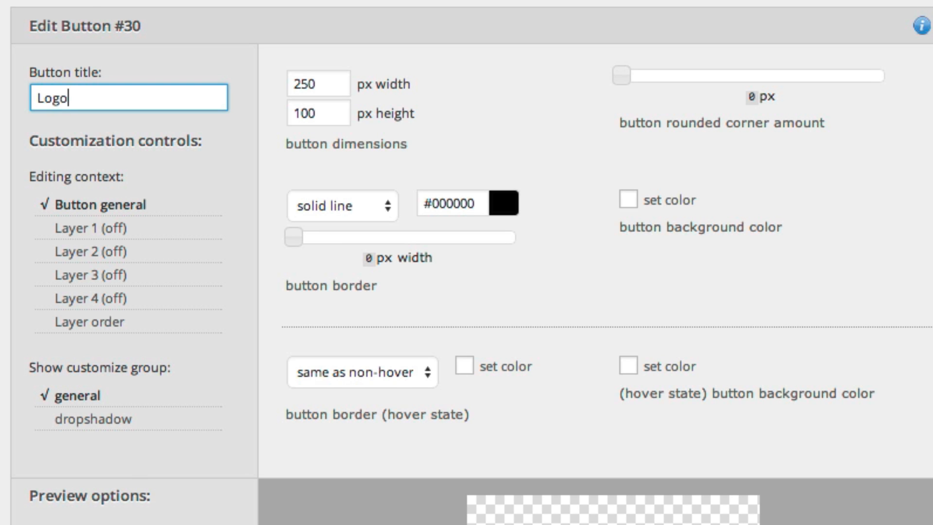
Step: Choose the existing Bio -- Twitter button in the image chooser and use it
{"action": "left_click", "coordinate": [192, 189]}
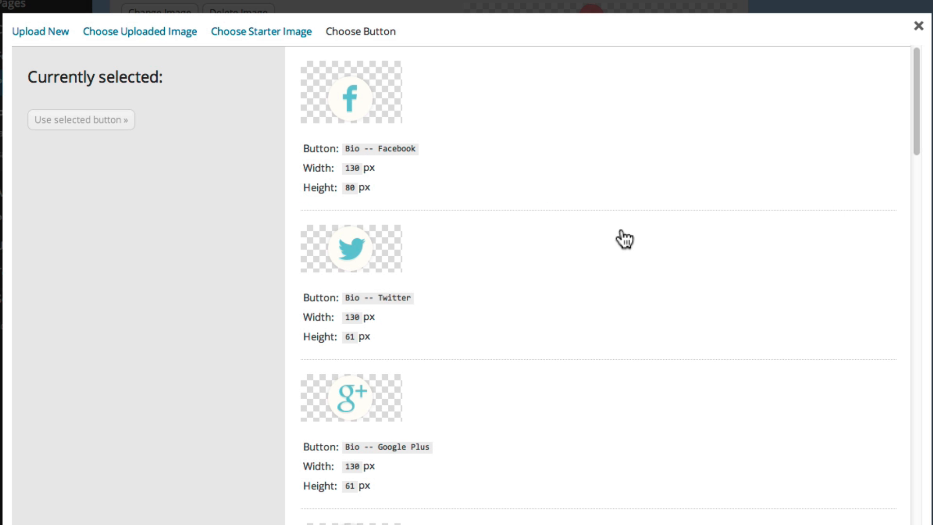
{"action": "left_click", "coordinate": [378, 260]}
{"action": "left_click", "coordinate": [99, 168]}
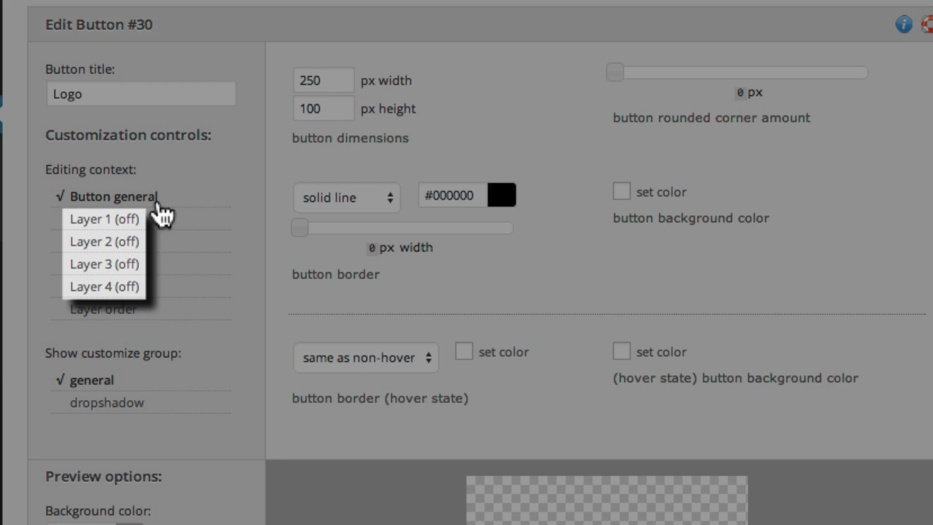
Step: Give Layer 1 the text Portfolio, place it 33 px from the top and shift it away from the left edge
{"action": "left_click", "coordinate": [92, 228]}
{"action": "left_click", "coordinate": [357, 87]}
{"action": "type", "text": "Portfolio"}
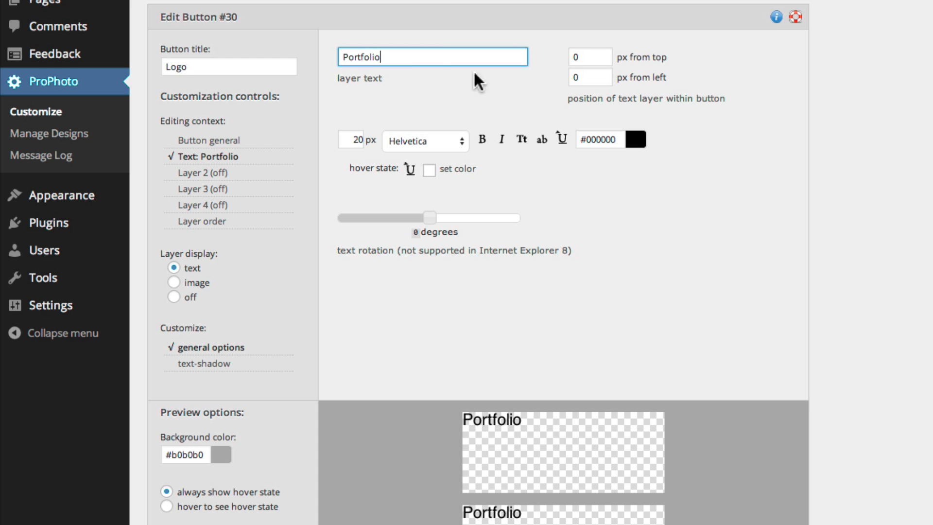
{"action": "left_click", "coordinate": [607, 54]}
{"action": "left_click", "coordinate": [608, 75]}
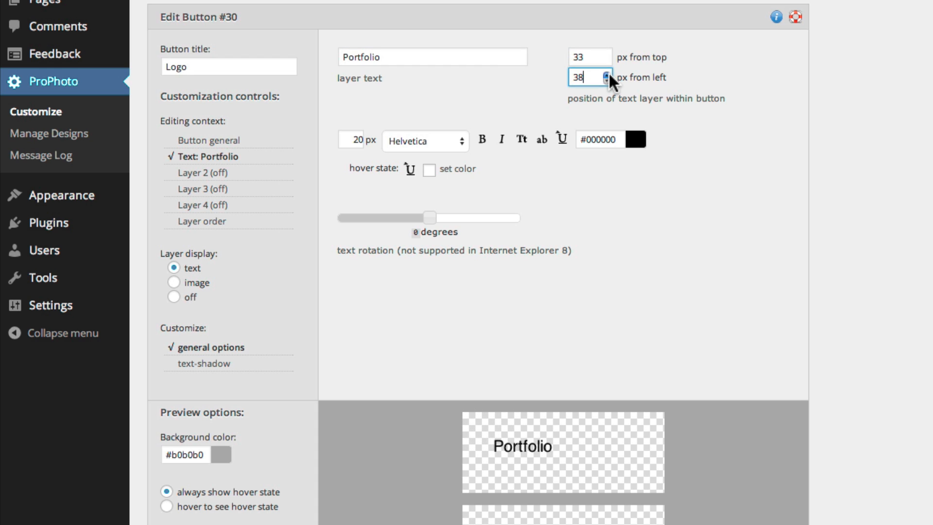
Step: Turn on Layer 2 of the button as an image layer
{"action": "left_click", "coordinate": [214, 174]}
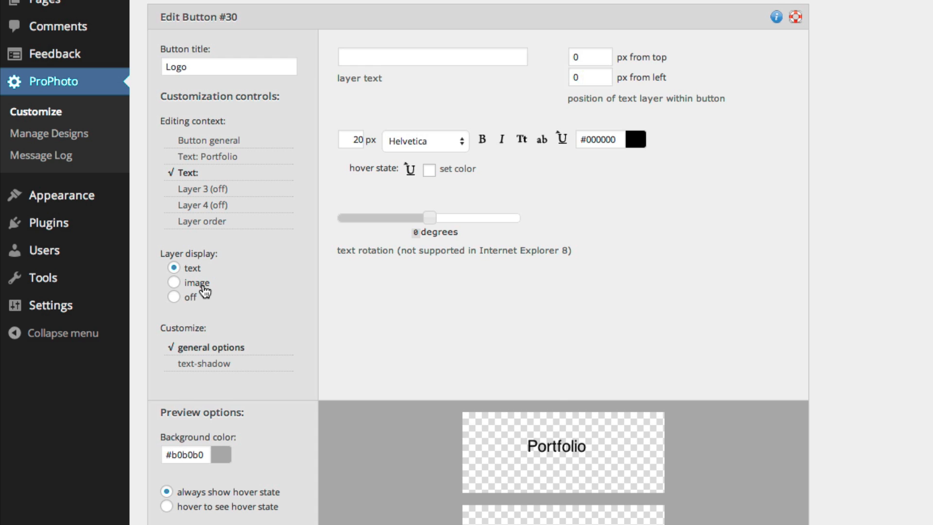
{"action": "left_click", "coordinate": [205, 286]}
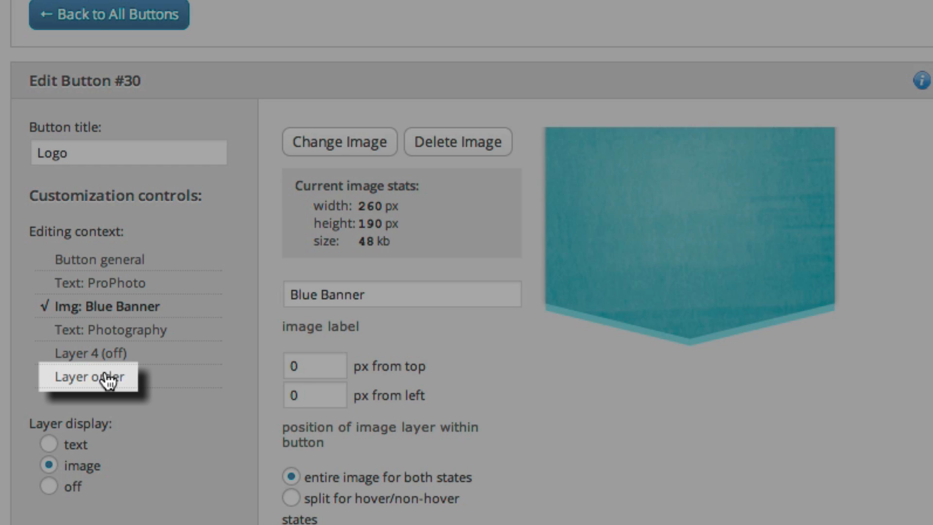
Step: Try to move the Blue Banner image below the Photography text in the layer order
{"action": "left_click", "coordinate": [101, 378]}
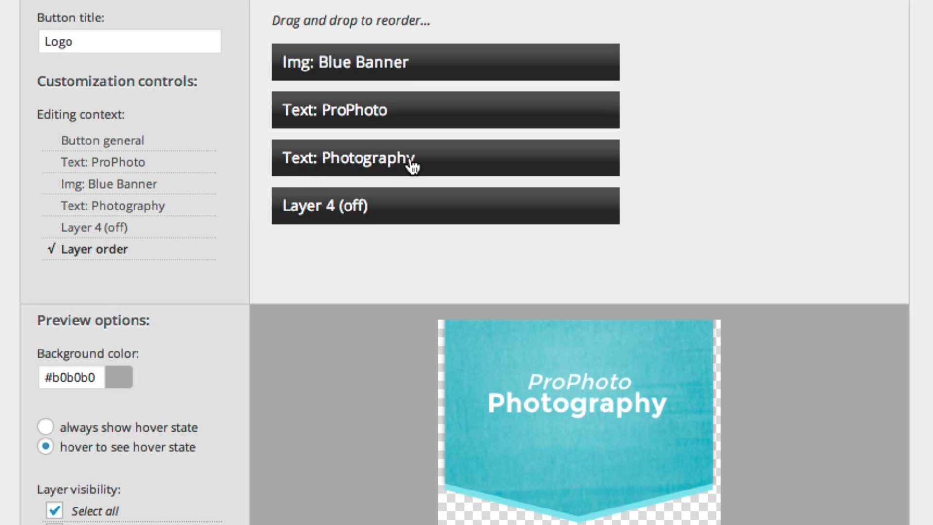
{"action": "left_click_drag", "start_coordinate": [424, 71], "coordinate": [444, 174]}
Step: Review the options for the button in general, the ProPhoto text layer and the Blue Banner image layer
{"action": "left_click", "coordinate": [135, 142]}
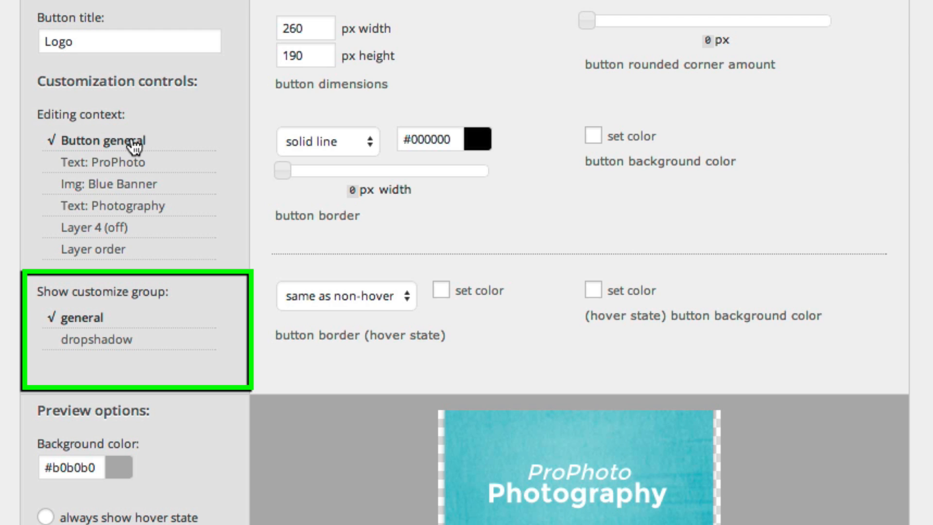
{"action": "left_click", "coordinate": [130, 168]}
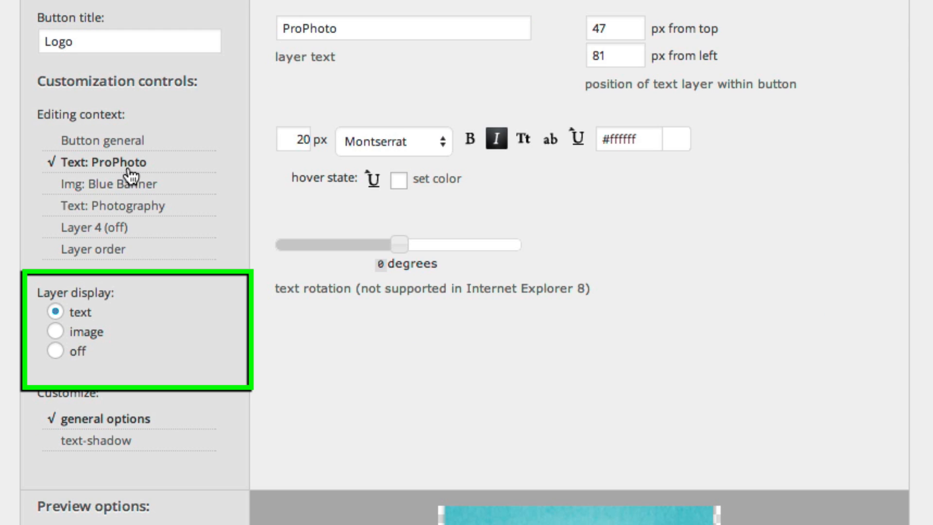
{"action": "left_click", "coordinate": [137, 187]}
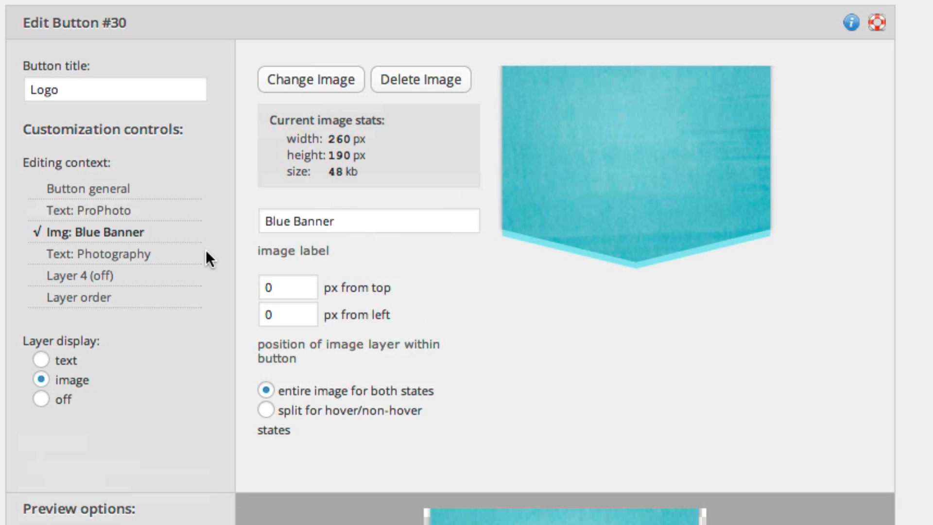
{"action": "left_click", "coordinate": [125, 216]}
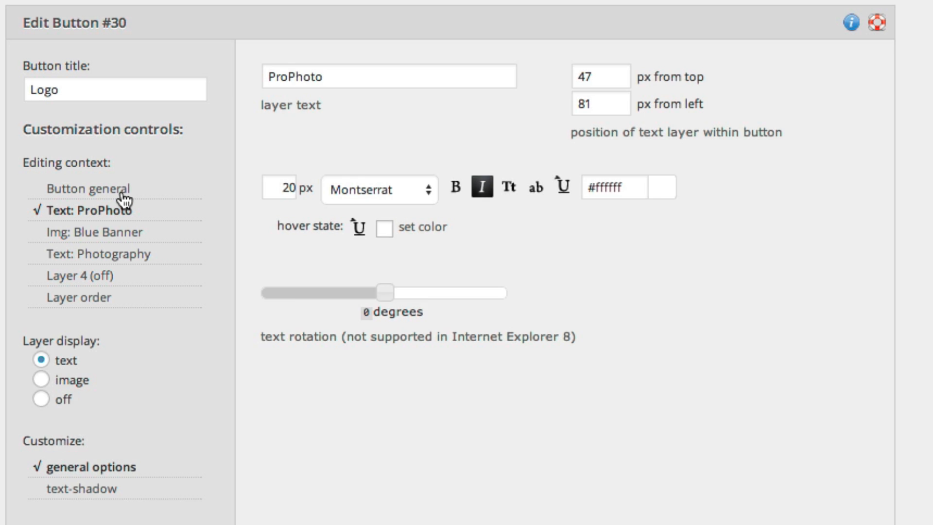
Step: Try out the general button settings: rounded corners, a 2 px solid border and a button background color
{"action": "left_click", "coordinate": [124, 195]}
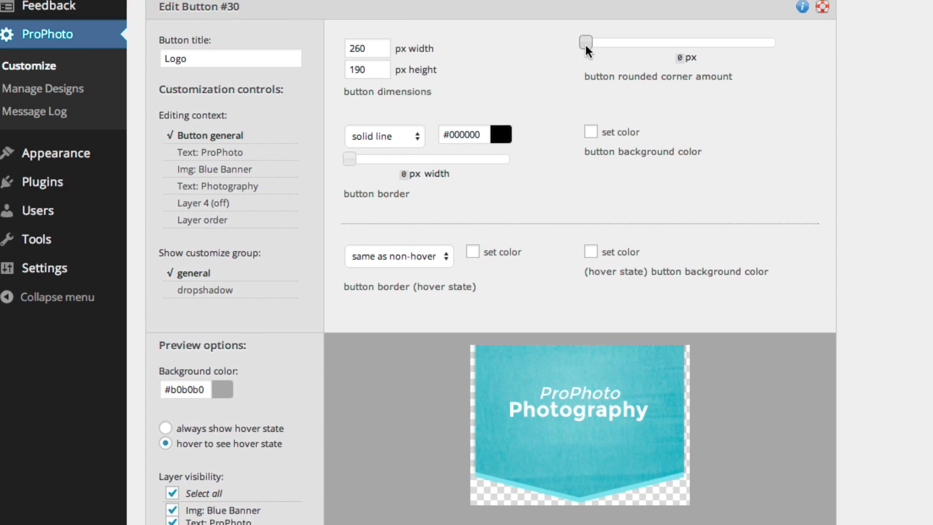
{"action": "left_click_drag", "start_coordinate": [586, 46], "coordinate": [561, 60]}
{"action": "left_click_drag", "start_coordinate": [353, 168], "coordinate": [361, 168]}
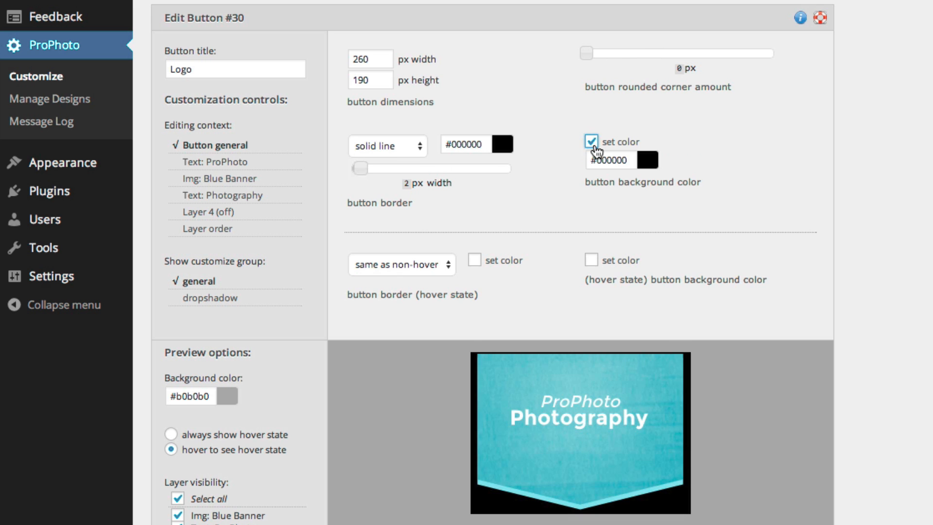
{"action": "left_click", "coordinate": [591, 142]}
{"action": "left_click_drag", "start_coordinate": [658, 215], "coordinate": [551, 208]}
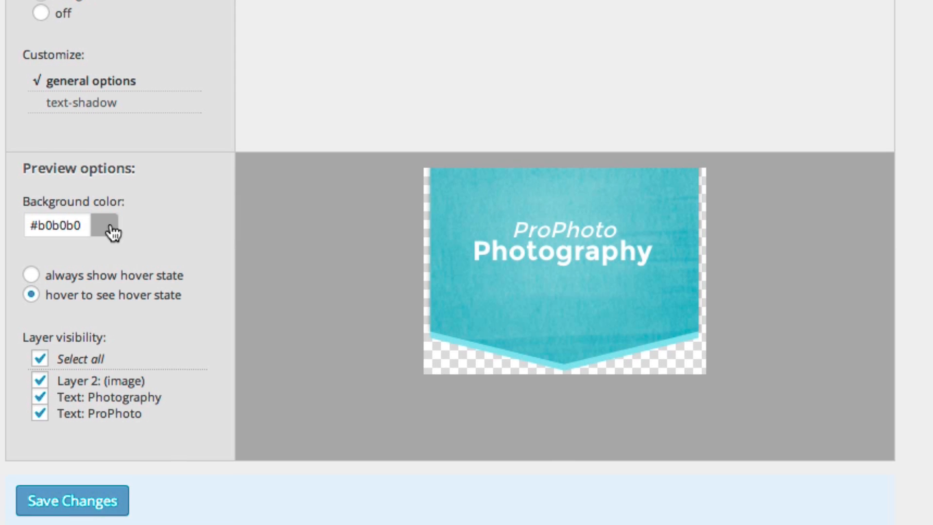
Step: Set the preview background color to dark green #257700
{"action": "left_click", "coordinate": [111, 226]}
{"action": "mouse_move", "coordinate": [95, 271]}
{"action": "left_mouse_down"}
{"action": "mouse_move", "coordinate": [96, 293]}
{"action": "mouse_move", "coordinate": [194, 304]}
{"action": "mouse_move", "coordinate": [219, 384]}
{"action": "left_mouse_up"}
{"action": "left_click", "coordinate": [208, 493]}
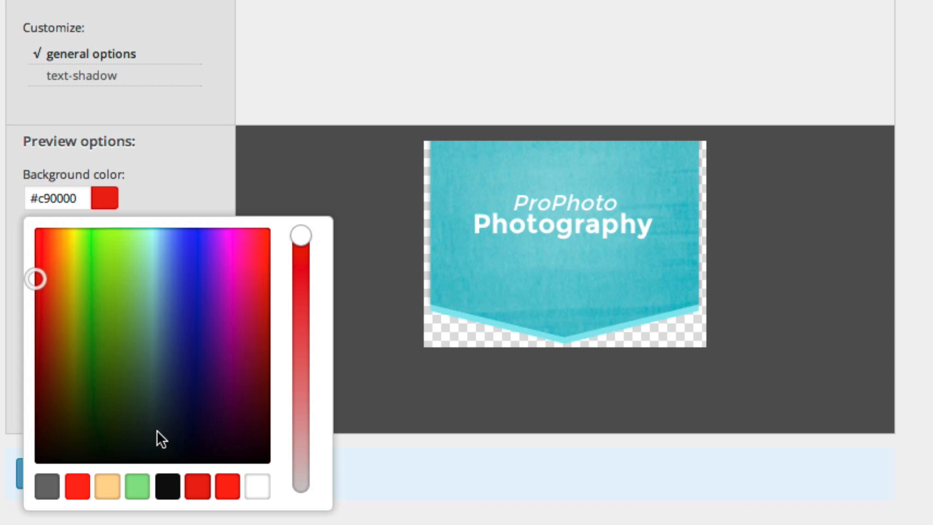
{"action": "mouse_move", "coordinate": [144, 390]}
{"action": "left_mouse_down"}
{"action": "mouse_move", "coordinate": [167, 377]}
{"action": "mouse_move", "coordinate": [156, 350]}
{"action": "mouse_move", "coordinate": [129, 342]}
{"action": "mouse_move", "coordinate": [102, 354]}
{"action": "left_mouse_up"}
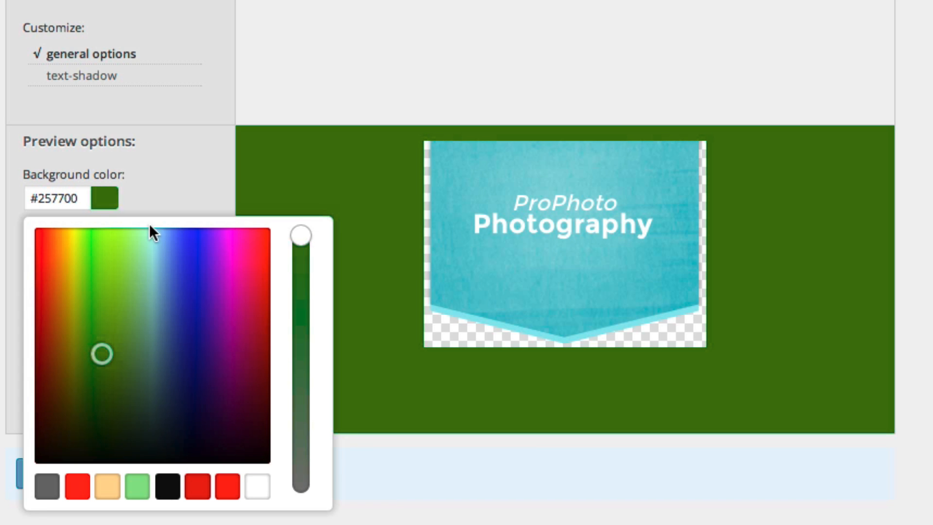
{"action": "left_click", "coordinate": [181, 175]}
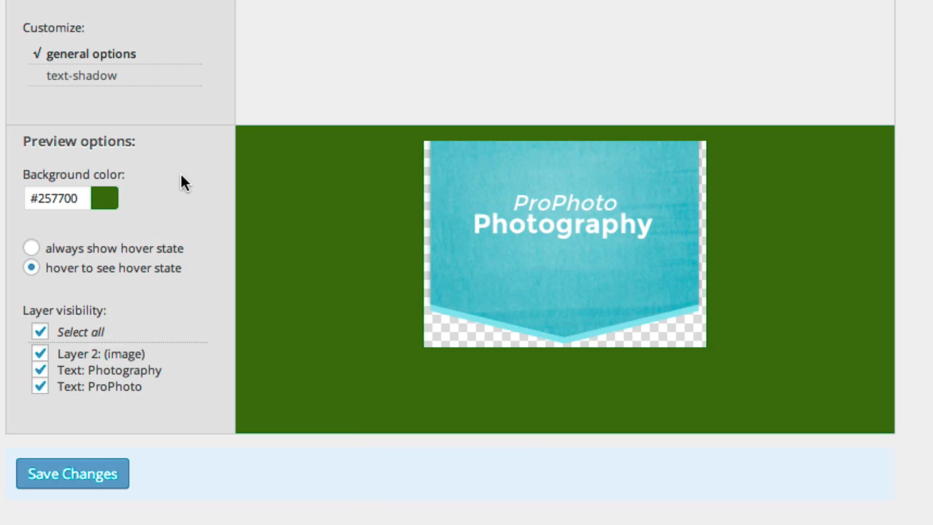
Step: Set the preview background color to grey #898989
{"action": "left_click", "coordinate": [111, 206]}
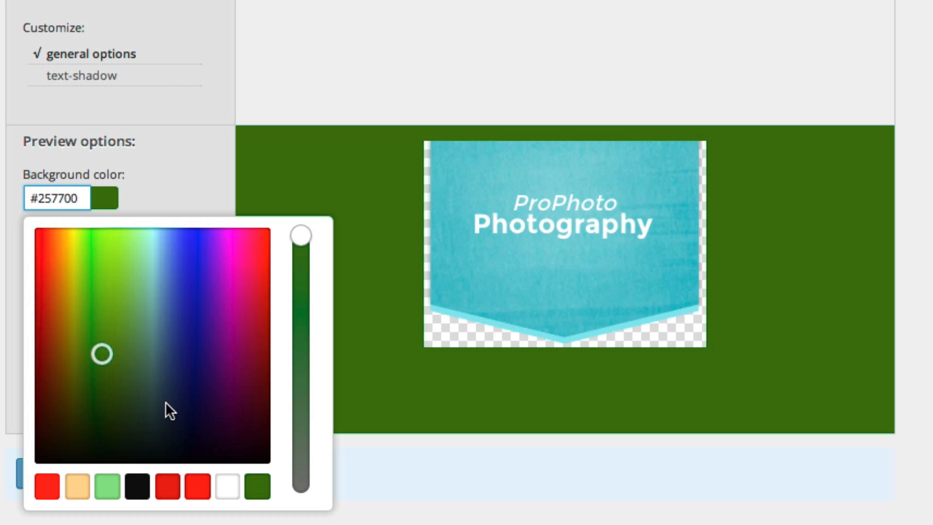
{"action": "left_click", "coordinate": [230, 488]}
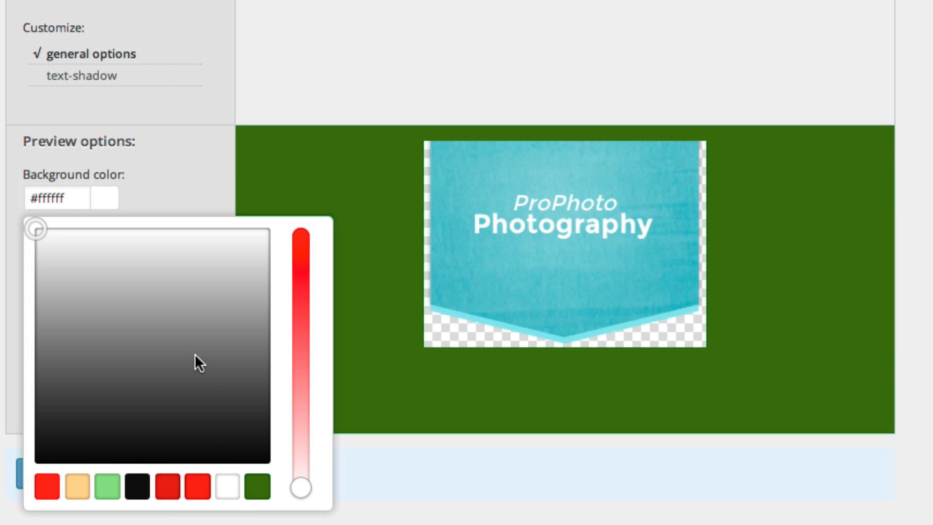
{"action": "left_click", "coordinate": [162, 337]}
{"action": "left_click", "coordinate": [185, 187]}
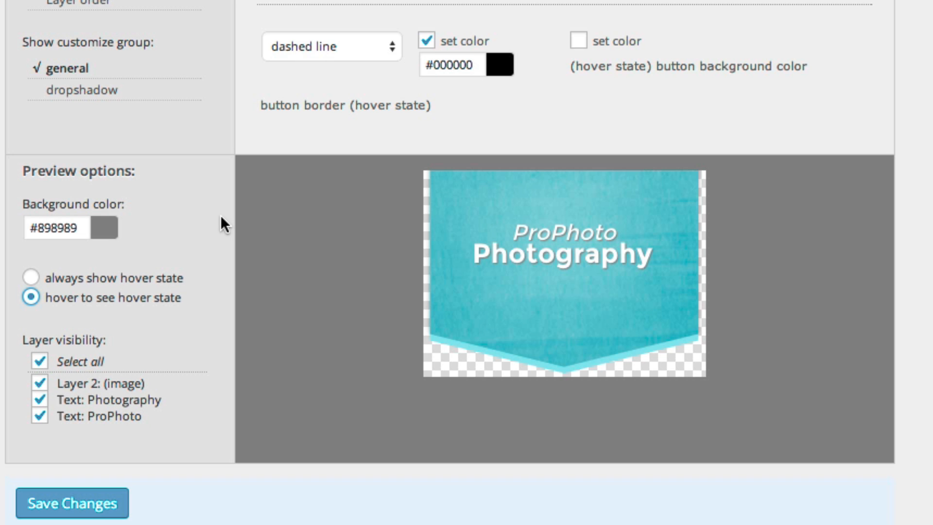
Step: Preview the button with its hover state always shown, and return to showing it only on hover
{"action": "left_click", "coordinate": [31, 277]}
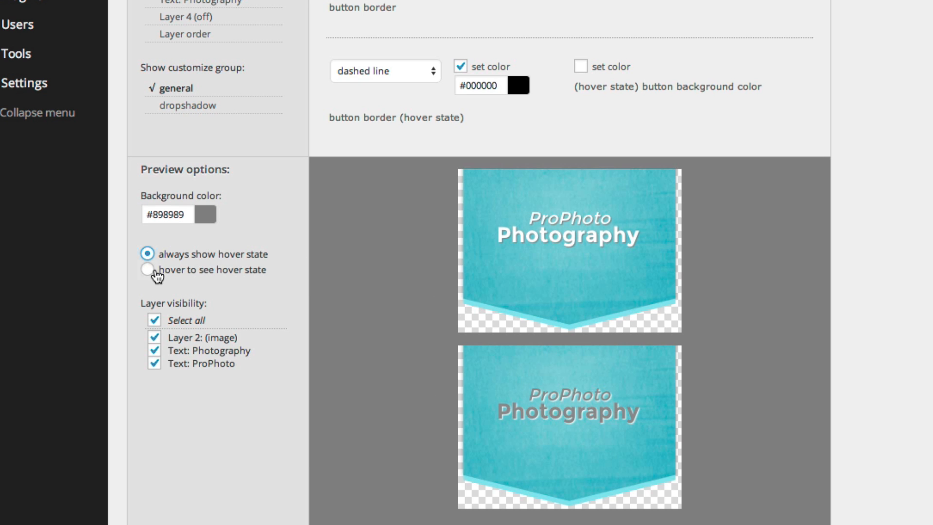
{"action": "left_click", "coordinate": [148, 270]}
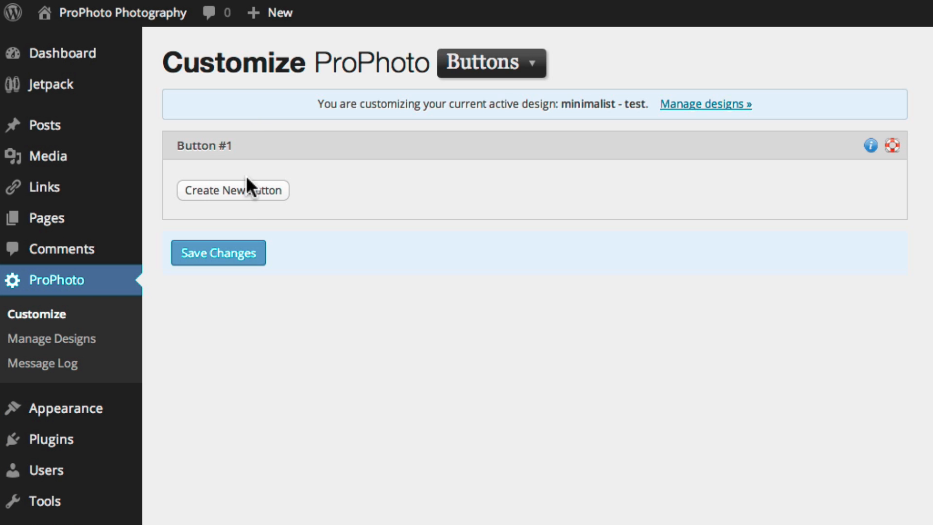
Step: Create a new button in the minimalist - test design and title it LOGO
{"action": "left_click", "coordinate": [238, 192]}
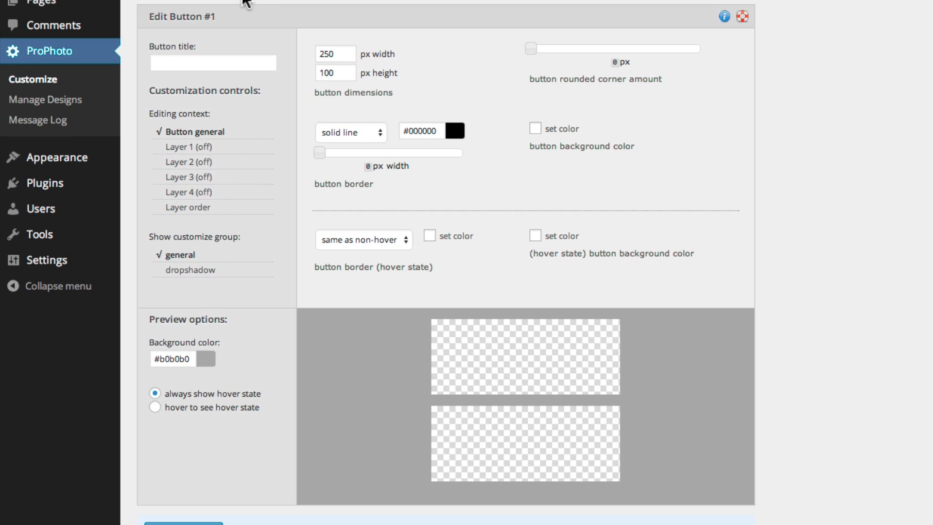
{"action": "left_click", "coordinate": [211, 91]}
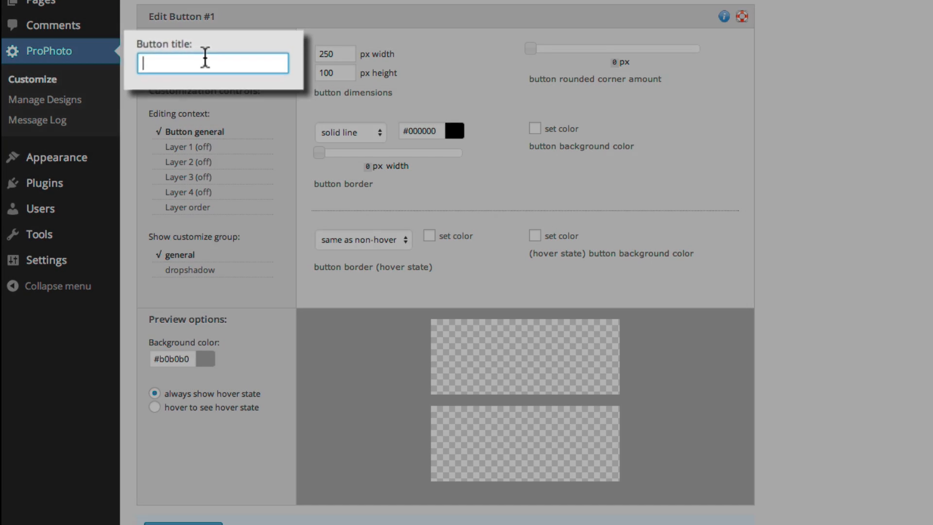
{"action": "left_click", "coordinate": [205, 61]}
{"action": "type", "text": "LOGO"}
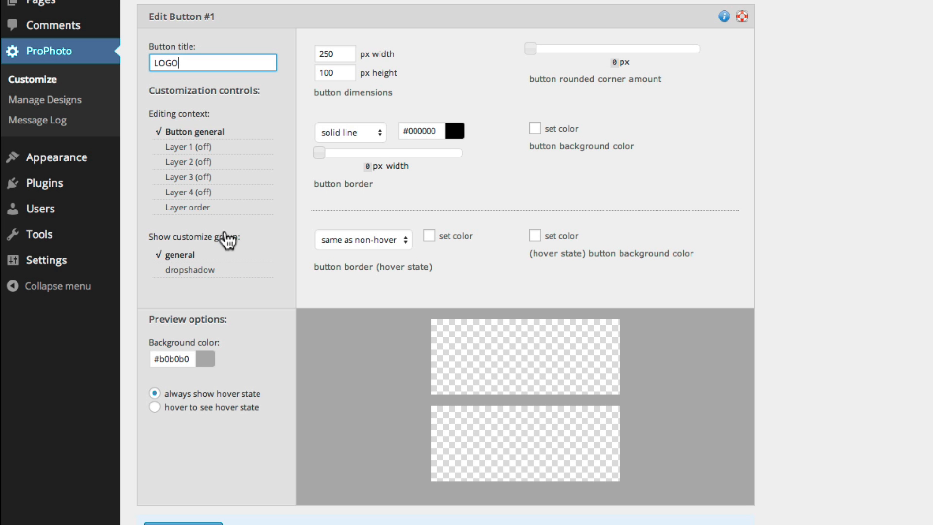
Step: Set the LOGO button's dimensions to 350 px wide and 140 px high
{"action": "left_click", "coordinate": [202, 275]}
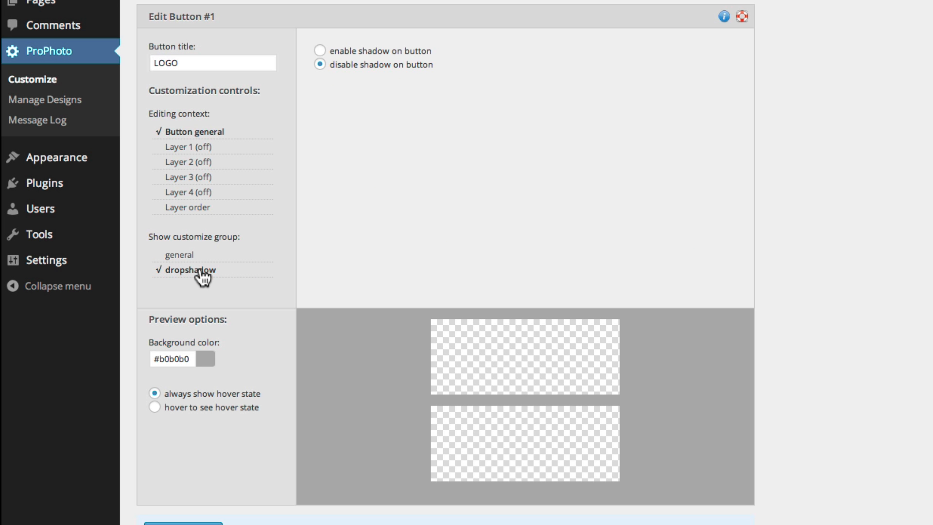
{"action": "left_click", "coordinate": [185, 260]}
{"action": "double_click", "coordinate": [325, 54]}
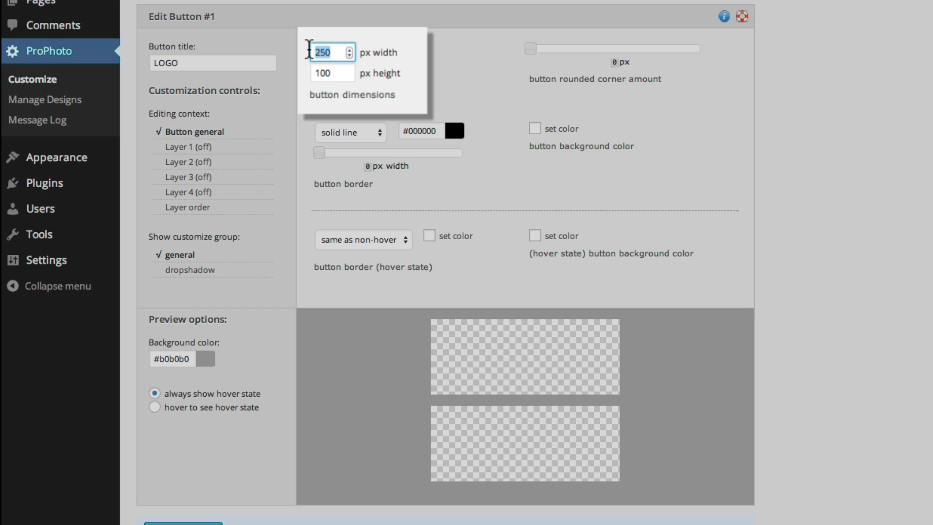
{"action": "type", "text": "350"}
{"action": "key", "text": "Tab"}
{"action": "type", "text": "140"}
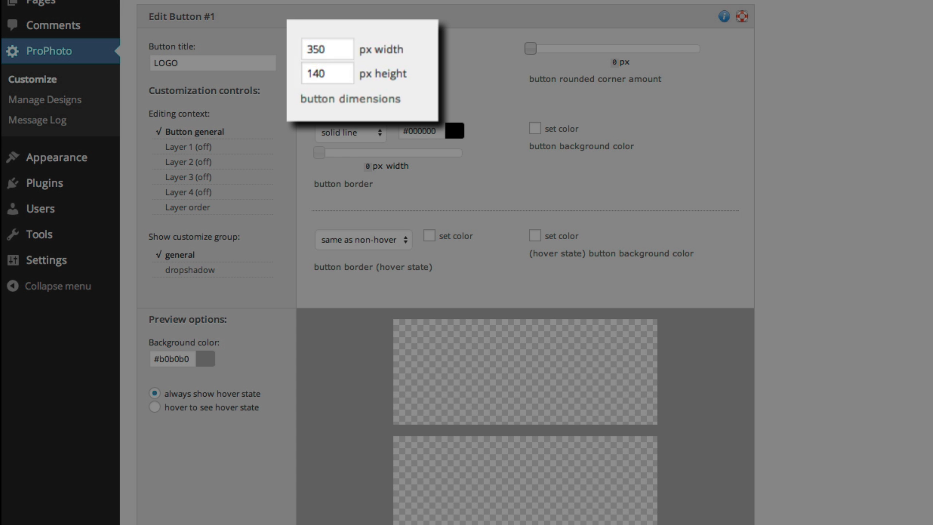
Step: Enable a background color for the button and make it green #3a8200
{"action": "left_click", "coordinate": [534, 128]}
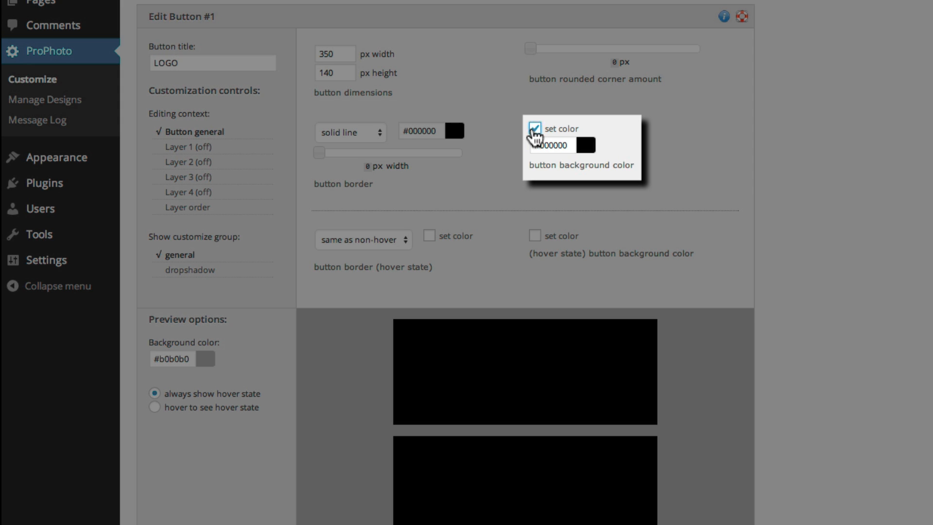
{"action": "left_click", "coordinate": [584, 146]}
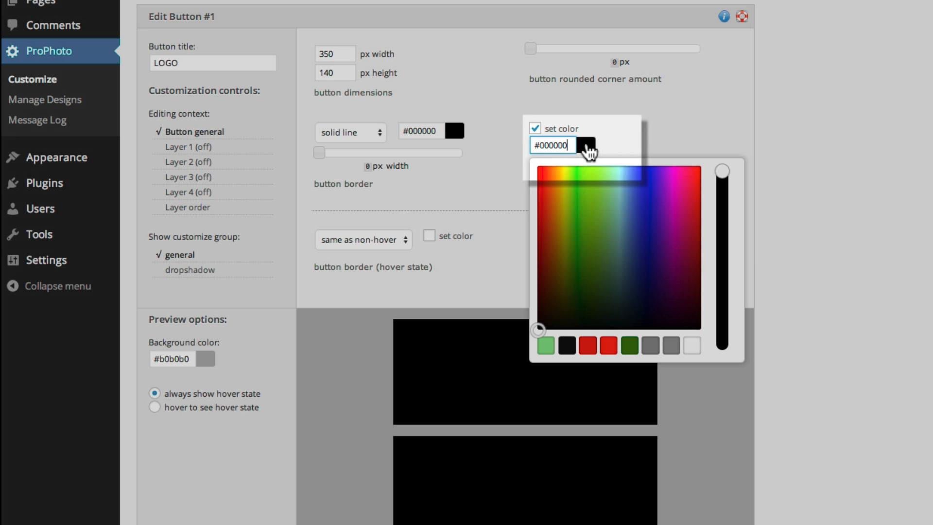
{"action": "left_click", "coordinate": [608, 346]}
{"action": "left_click_drag", "start_coordinate": [614, 302], "coordinate": [584, 220]}
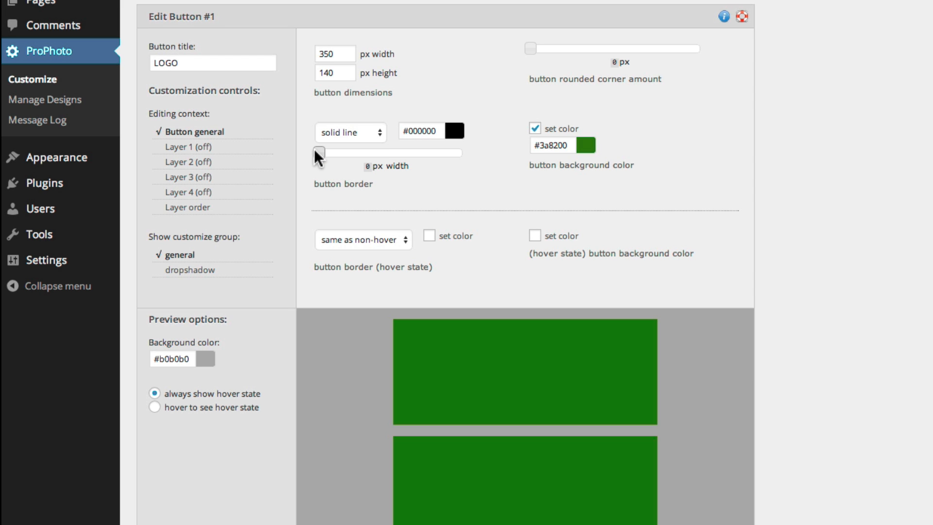
Step: Try the border width and rounded corner amount, and turn the button background color off
{"action": "left_click_drag", "start_coordinate": [314, 150], "coordinate": [290, 149]}
{"action": "mouse_move", "coordinate": [525, 48]}
{"action": "left_mouse_down"}
{"action": "mouse_move", "coordinate": [587, 57]}
{"action": "mouse_move", "coordinate": [513, 56]}
{"action": "left_mouse_up"}
{"action": "left_click", "coordinate": [534, 128]}
Step: Set the button's hover-state border to a solid line with the grey color #939393
{"action": "scroll", "coordinate": [494, 129], "scroll_direction": "down", "scroll_amount": 1}
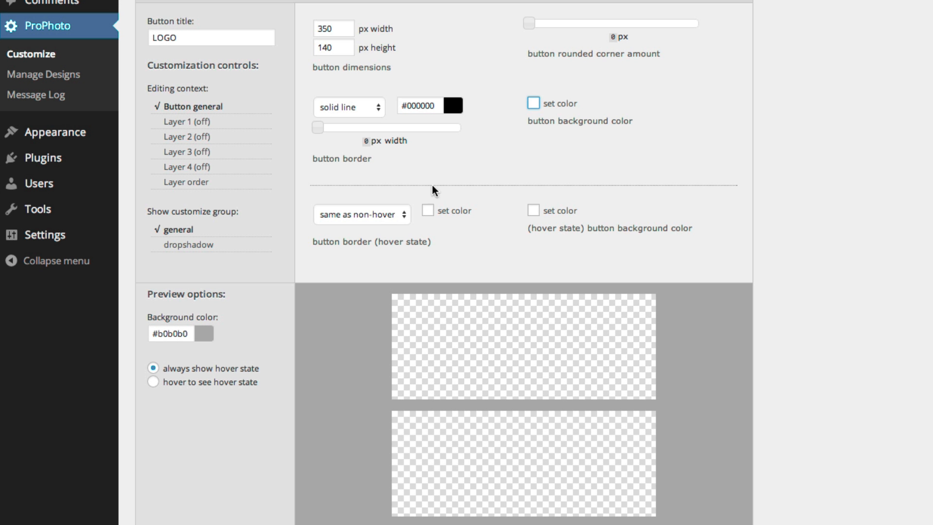
{"action": "left_click", "coordinate": [396, 214]}
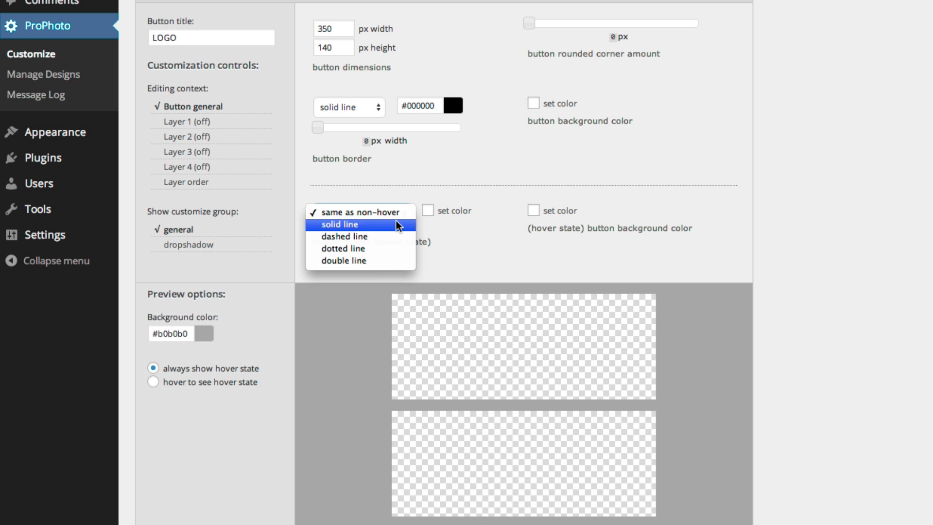
{"action": "left_click", "coordinate": [396, 225]}
{"action": "left_click", "coordinate": [427, 210]}
{"action": "left_click", "coordinate": [479, 227]}
{"action": "left_click", "coordinate": [543, 427]}
{"action": "left_click", "coordinate": [529, 226]}
Step: Enable a hover-state background color for the button and set it to light grey #d3d3d3
{"action": "left_click", "coordinate": [534, 210]}
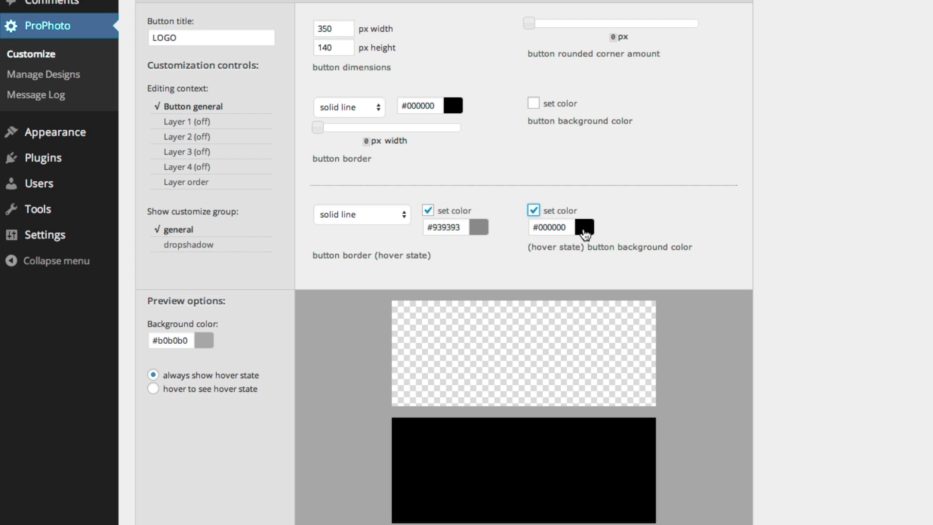
{"action": "left_click", "coordinate": [584, 227]}
{"action": "left_click", "coordinate": [628, 427]}
{"action": "left_click_drag", "start_coordinate": [533, 311], "coordinate": [533, 272]}
{"action": "left_click", "coordinate": [627, 218]}
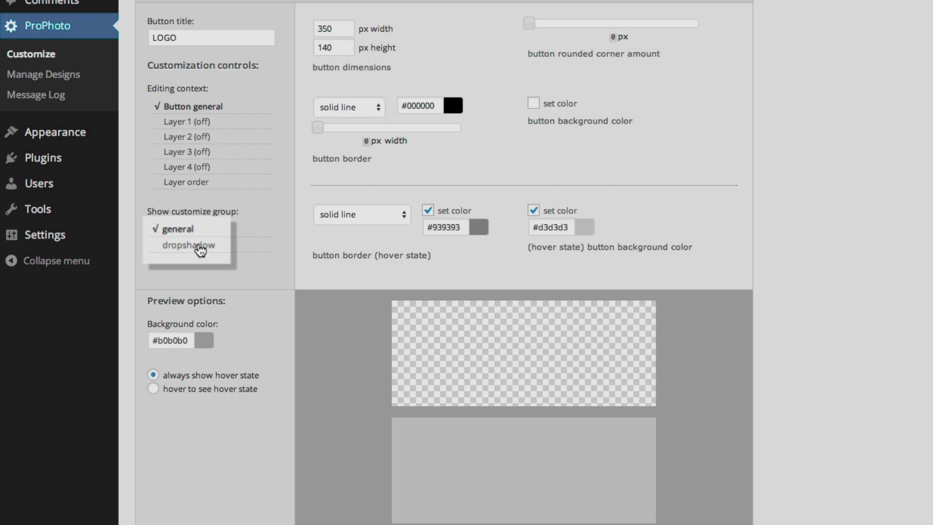
Step: Enable the button's drop shadow with the light grey shadow color #d3d3d3
{"action": "left_click", "coordinate": [199, 245]}
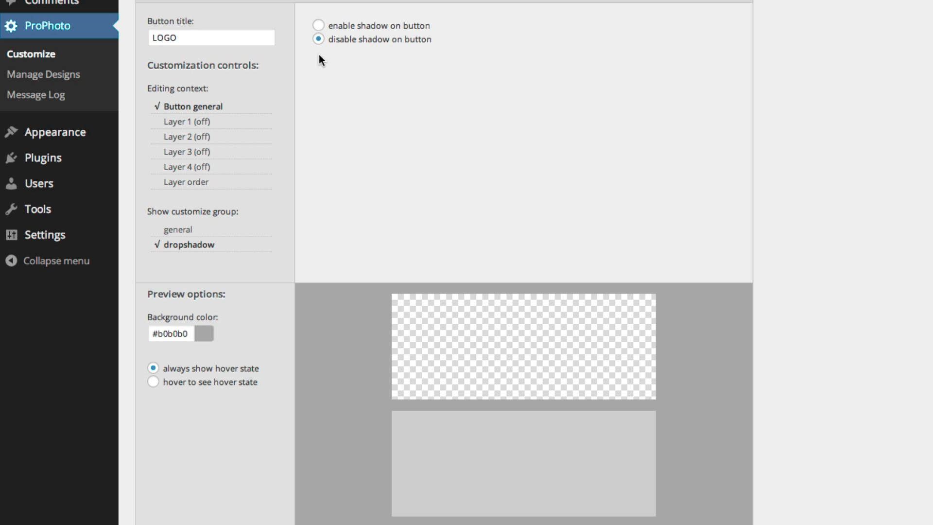
{"action": "left_click", "coordinate": [318, 26]}
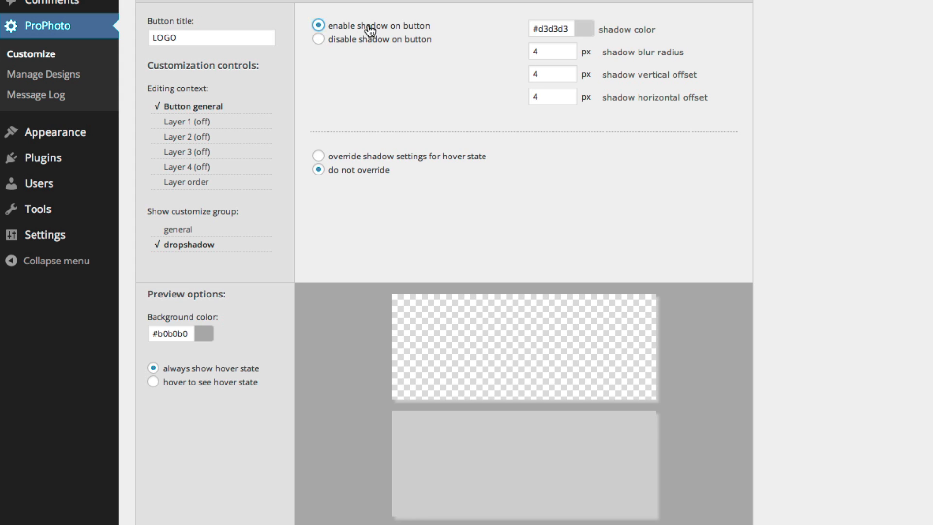
{"action": "left_click", "coordinate": [583, 29]}
{"action": "left_click", "coordinate": [580, 121]}
{"action": "mouse_move", "coordinate": [579, 121]}
{"action": "left_mouse_down"}
{"action": "mouse_move", "coordinate": [536, 211]}
{"action": "mouse_move", "coordinate": [546, 57]}
{"action": "left_mouse_up"}
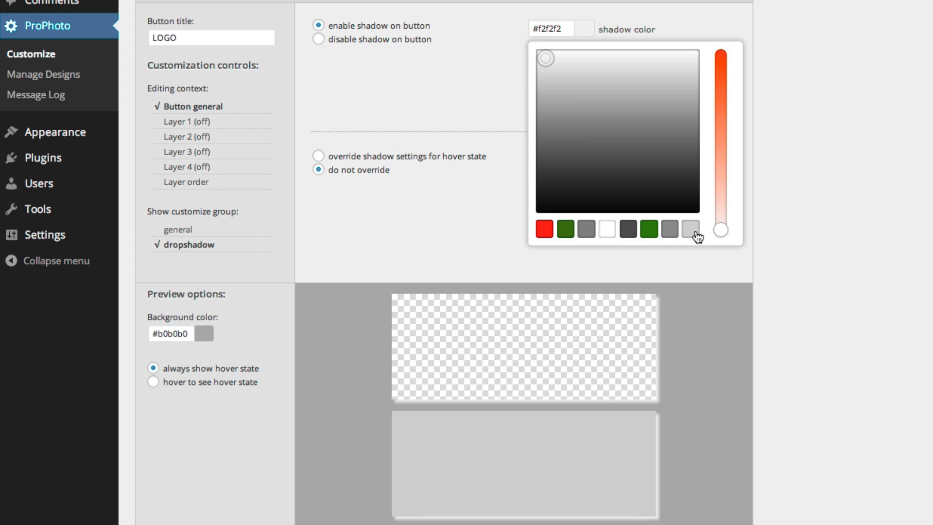
{"action": "left_click", "coordinate": [690, 228]}
{"action": "left_click", "coordinate": [515, 71]}
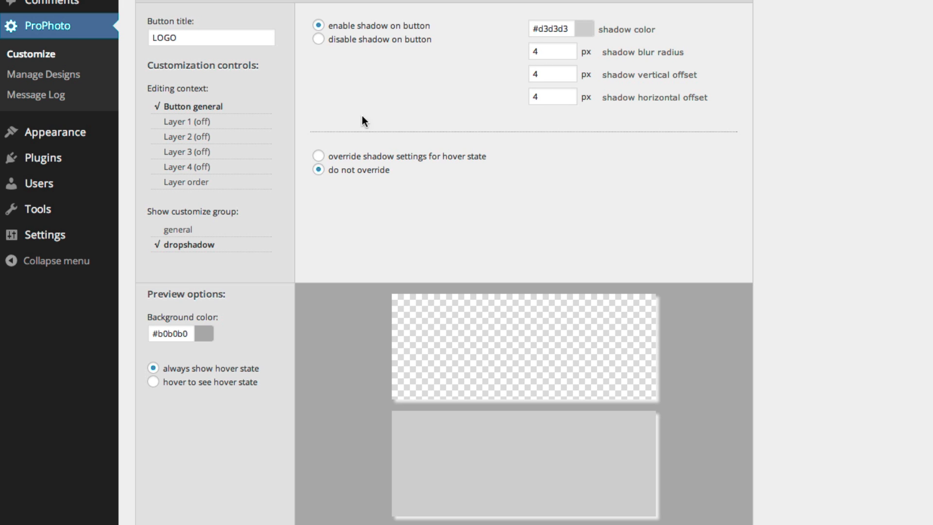
Step: Override the button shadow for the hover state with color #0a0a0a and a 4 px blur radius
{"action": "left_click", "coordinate": [320, 157]}
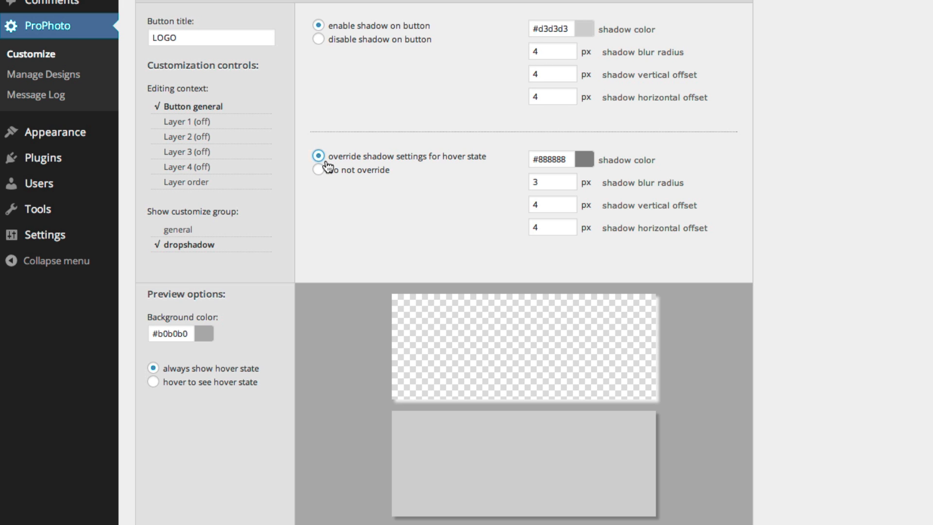
{"action": "left_click", "coordinate": [584, 159]}
{"action": "mouse_move", "coordinate": [576, 179]}
{"action": "left_mouse_down"}
{"action": "mouse_move", "coordinate": [546, 333]}
{"action": "mouse_move", "coordinate": [535, 342]}
{"action": "left_mouse_up"}
{"action": "left_click", "coordinate": [496, 258]}
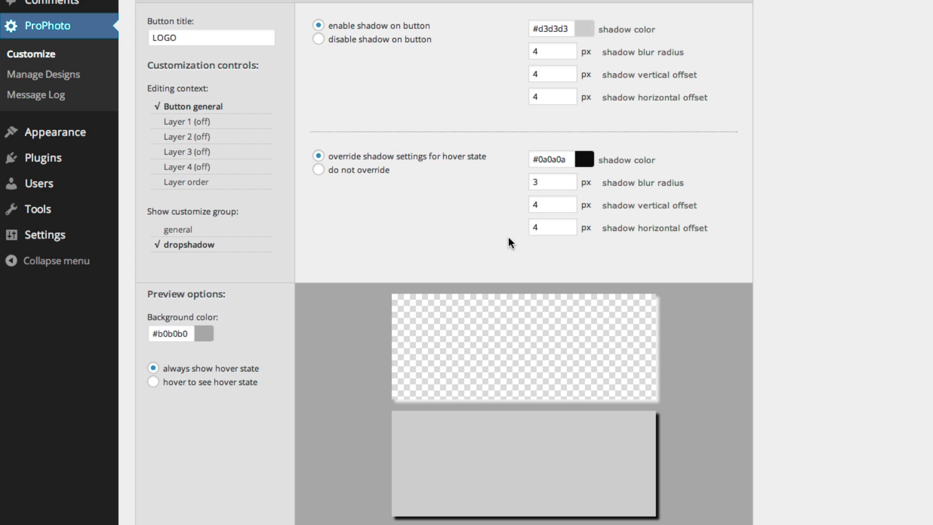
{"action": "double_click", "coordinate": [535, 182]}
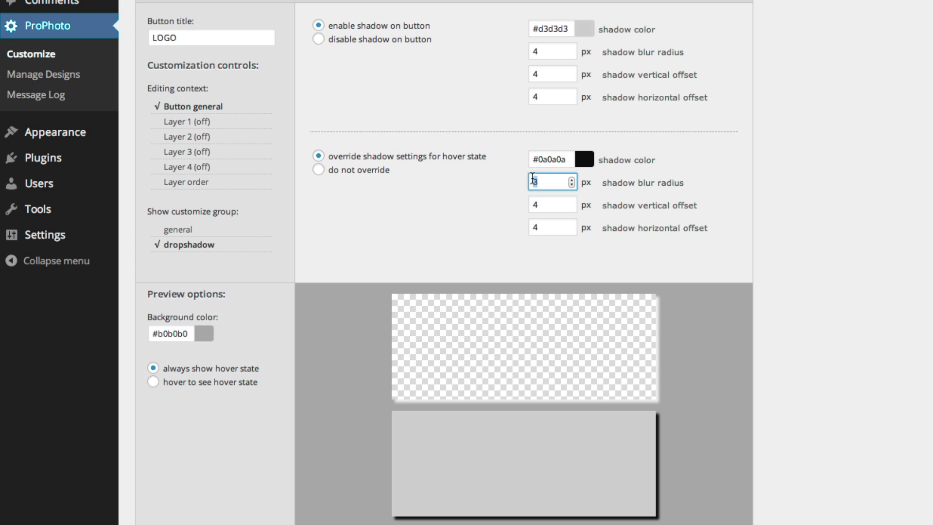
{"action": "type", "text": "4"}
{"action": "left_click", "coordinate": [488, 205]}
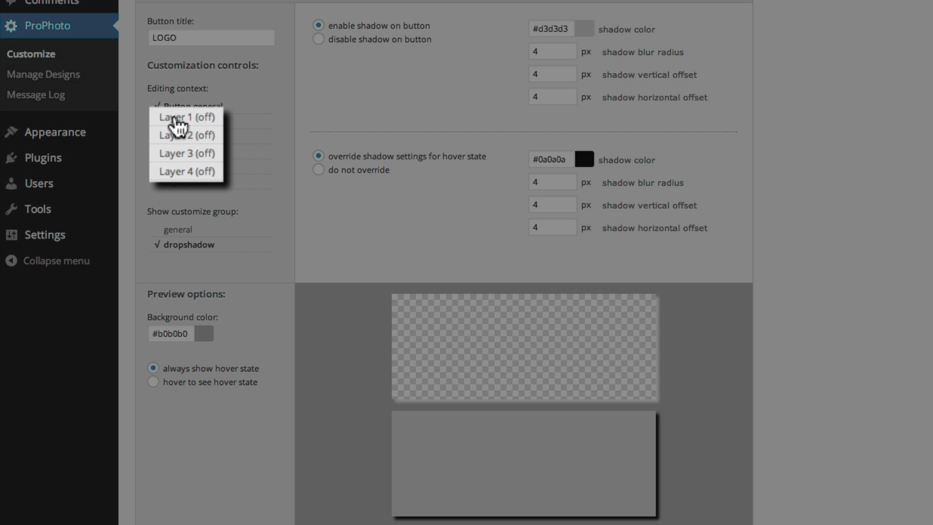
Step: Set layer 1 to display text and enter ProPhoto as the layer text
{"action": "left_click", "coordinate": [176, 123]}
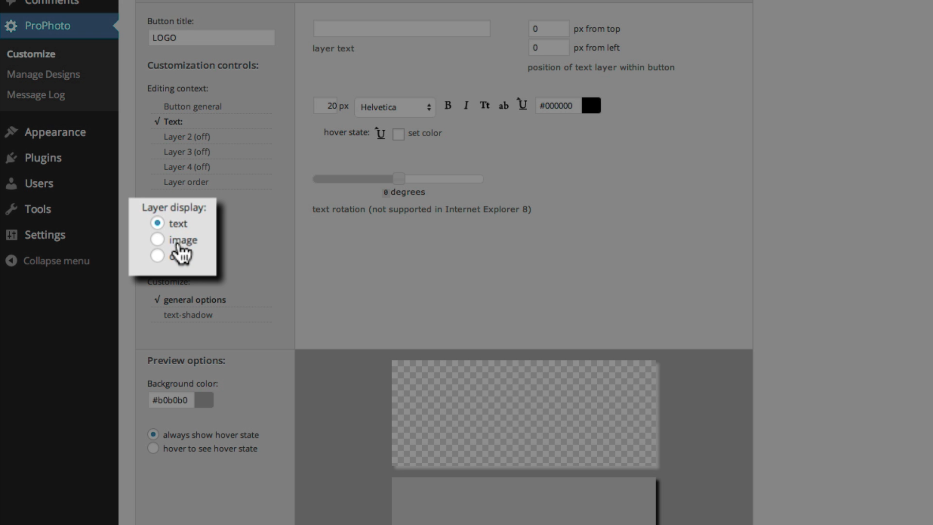
{"action": "left_click", "coordinate": [181, 248]}
{"action": "left_click", "coordinate": [174, 257]}
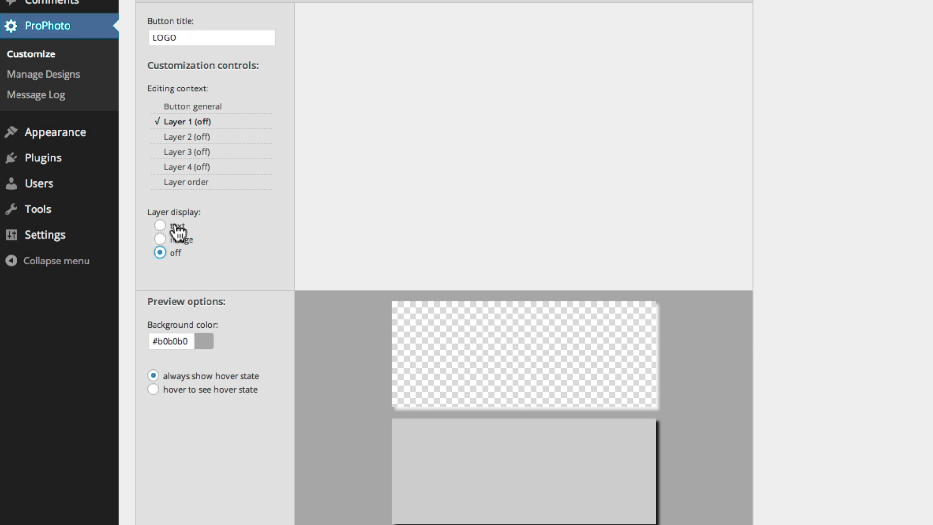
{"action": "left_click", "coordinate": [177, 228]}
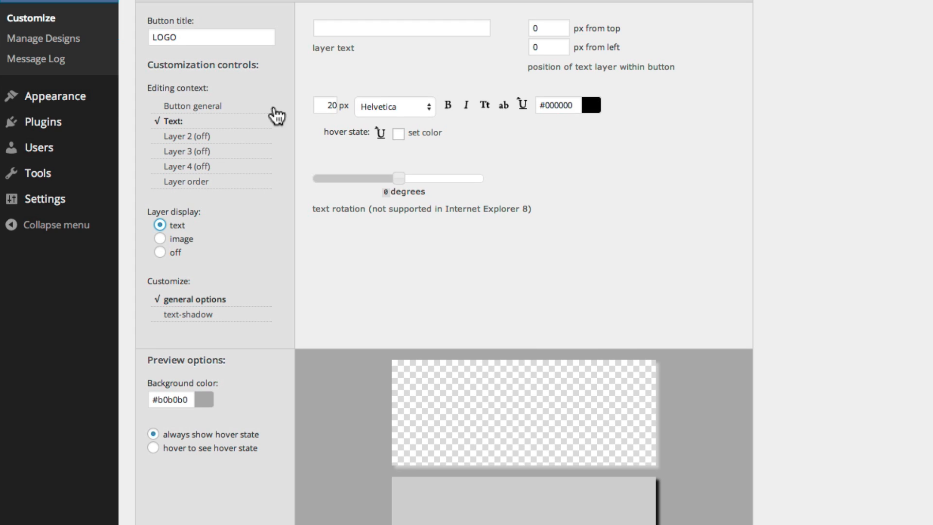
{"action": "left_click", "coordinate": [343, 32]}
{"action": "type", "text": "ProPhoto"}
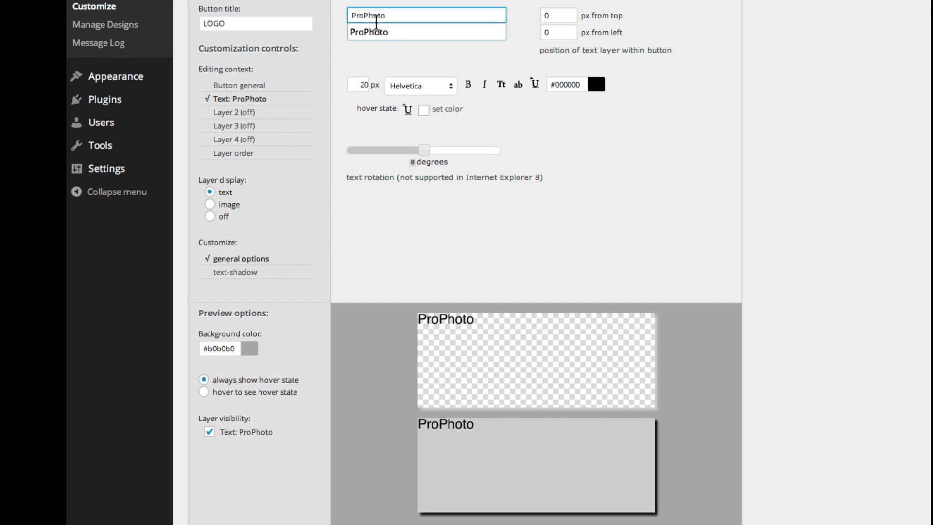
Step: Format the ProPhoto text as 35 px Century Gothic in bold italic
{"action": "double_click", "coordinate": [368, 85]}
{"action": "type", "text": "35"}
{"action": "key", "text": "Tab"}
{"action": "left_click", "coordinate": [420, 86]}
{"action": "left_click", "coordinate": [417, 73]}
{"action": "left_click", "coordinate": [468, 85]}
{"action": "left_click", "coordinate": [484, 86]}
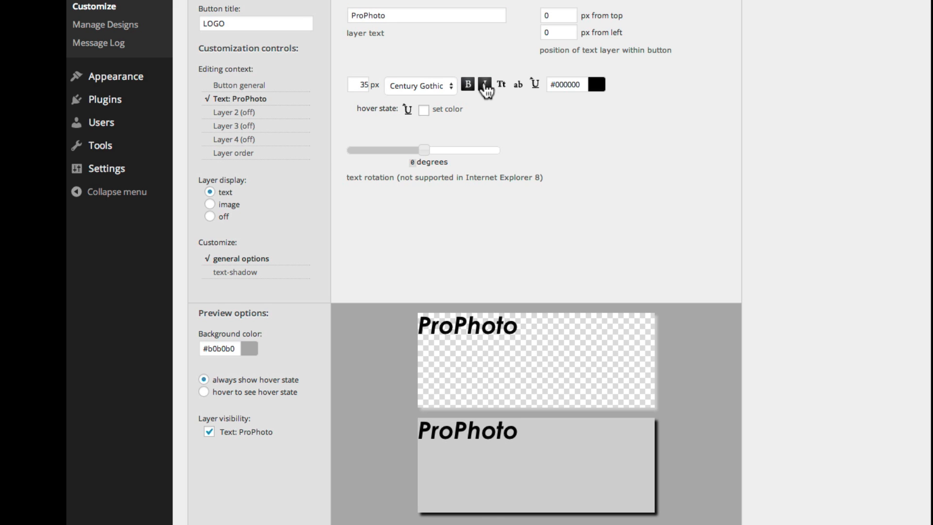
Step: Color the text #72acd8 with hover color #007ad8, and position it 44 px from the top and 90 px from the left
{"action": "left_click", "coordinate": [597, 85]}
{"action": "left_click", "coordinate": [637, 124]}
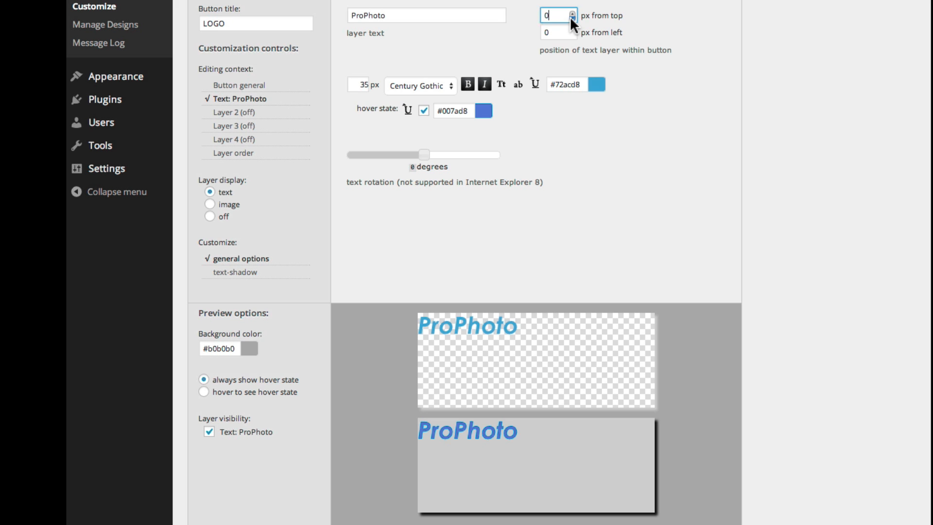
{"action": "left_click_drag", "start_coordinate": [571, 11], "coordinate": [573, 30]}
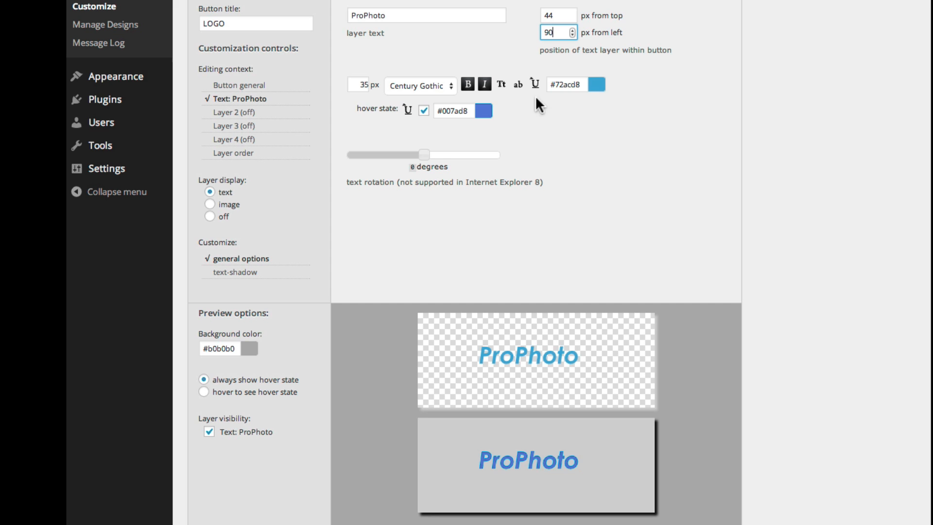
Step: Try rotating the ProPhoto text layer and return its rotation to 0 degrees
{"action": "mouse_move", "coordinate": [425, 154]}
{"action": "left_mouse_down"}
{"action": "mouse_move", "coordinate": [493, 157]}
{"action": "mouse_move", "coordinate": [338, 157]}
{"action": "mouse_move", "coordinate": [425, 156]}
{"action": "left_mouse_up"}
{"action": "key", "text": "Left"}
{"action": "key", "text": "Left"}
{"action": "key", "text": "Left"}
{"action": "key", "text": "Left"}
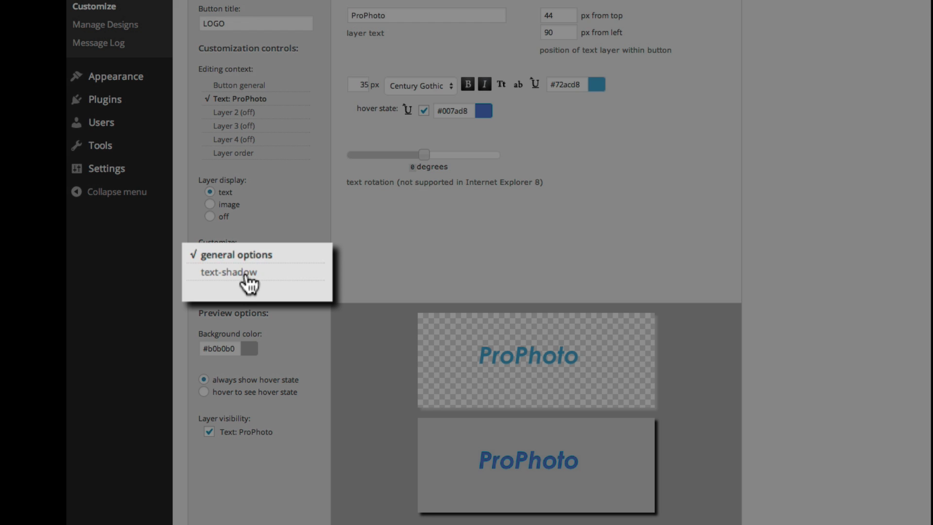
Step: Enable the text-shadow on the ProPhoto layer and override its hover-state color with #0a0a0a
{"action": "left_click", "coordinate": [248, 273]}
{"action": "left_click", "coordinate": [352, 13]}
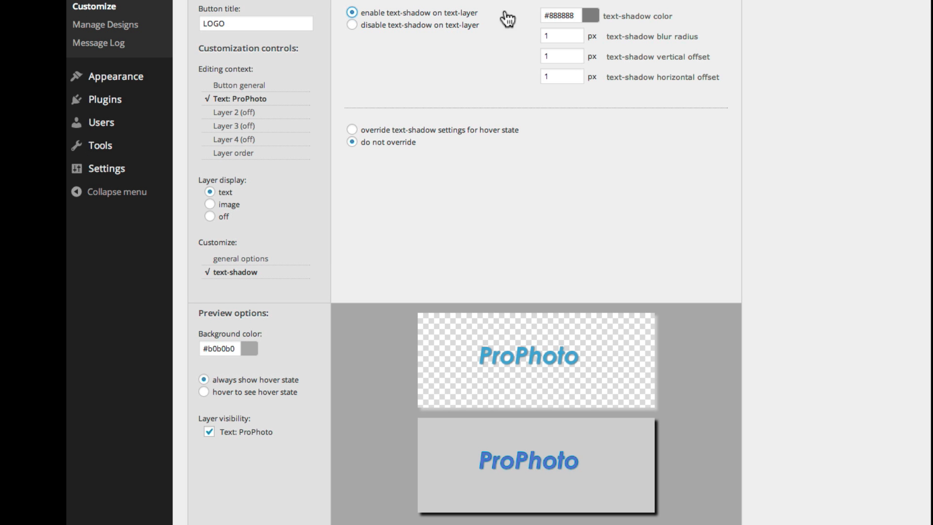
{"action": "left_click", "coordinate": [352, 130]}
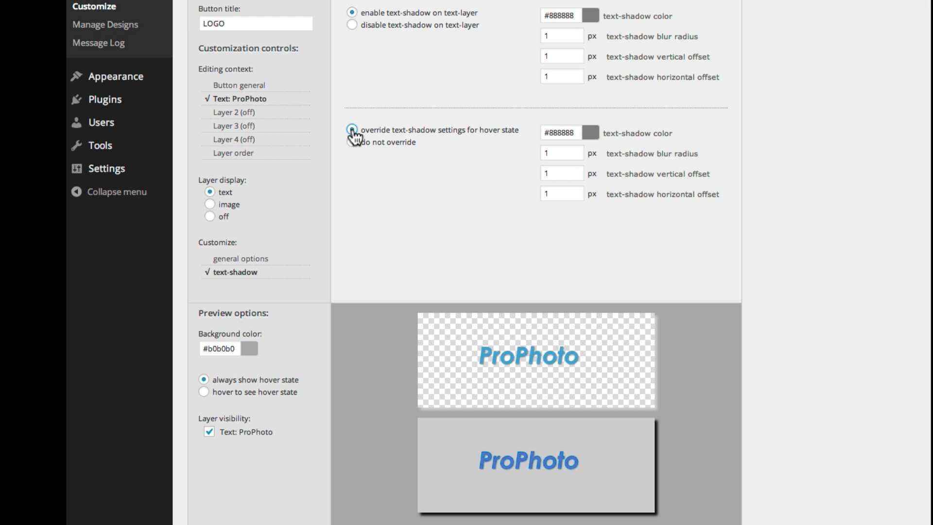
{"action": "left_click", "coordinate": [591, 134]}
{"action": "left_click_drag", "start_coordinate": [583, 223], "coordinate": [554, 311]}
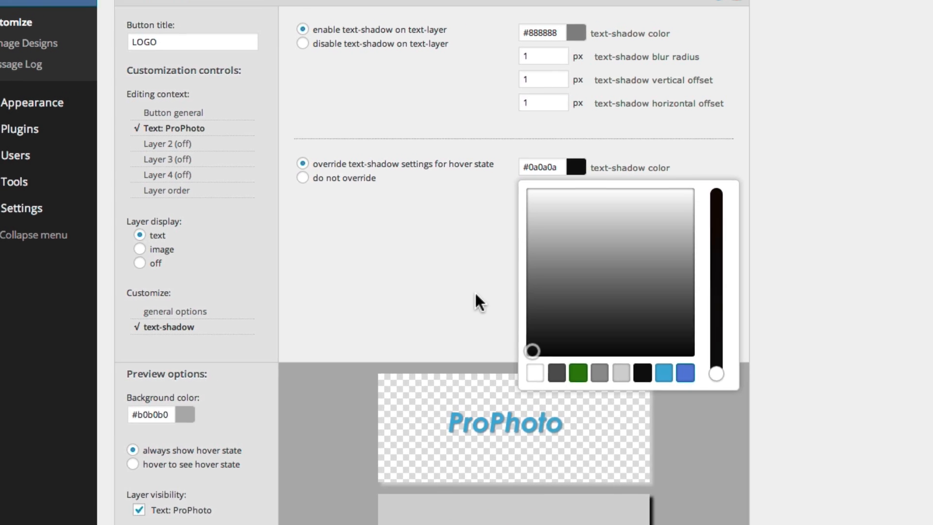
{"action": "left_click", "coordinate": [508, 250]}
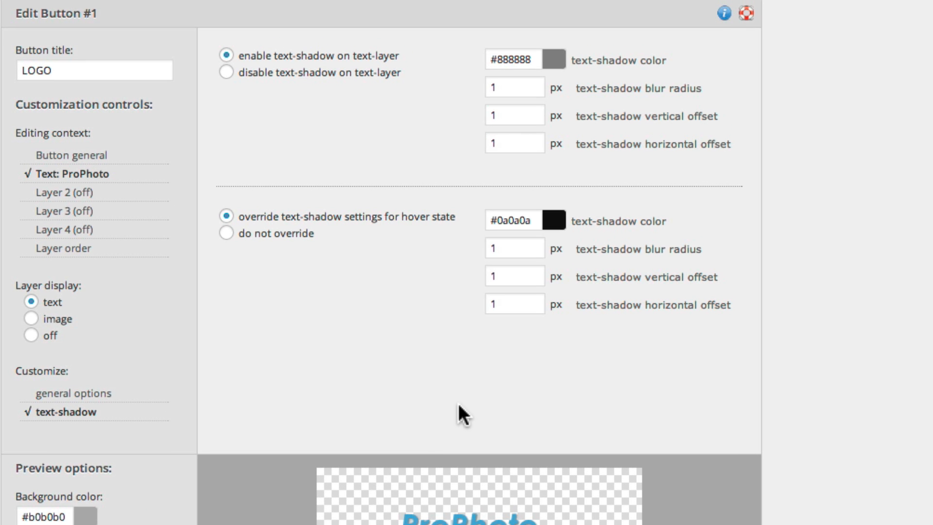
Step: Turn layer 2 of the LOGO button into an image layer and upload logo.png to it
{"action": "left_click", "coordinate": [68, 193]}
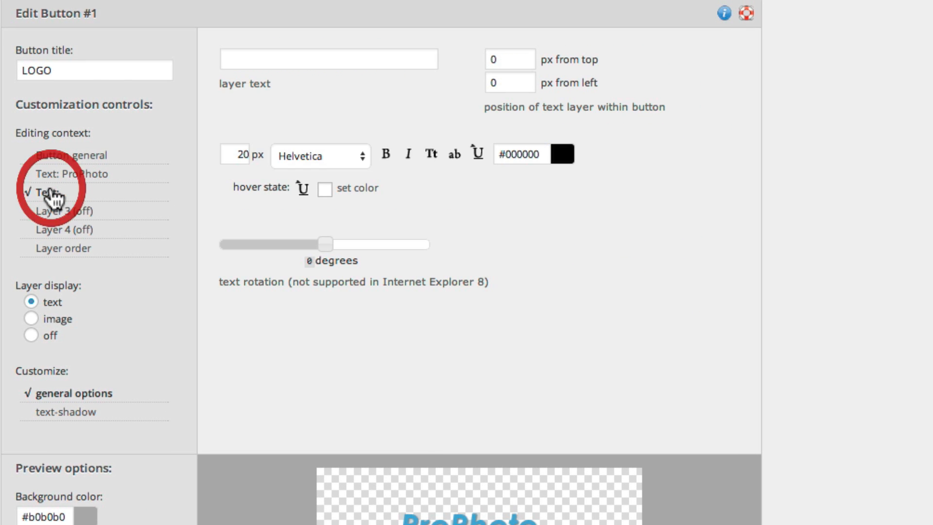
{"action": "left_click", "coordinate": [31, 320]}
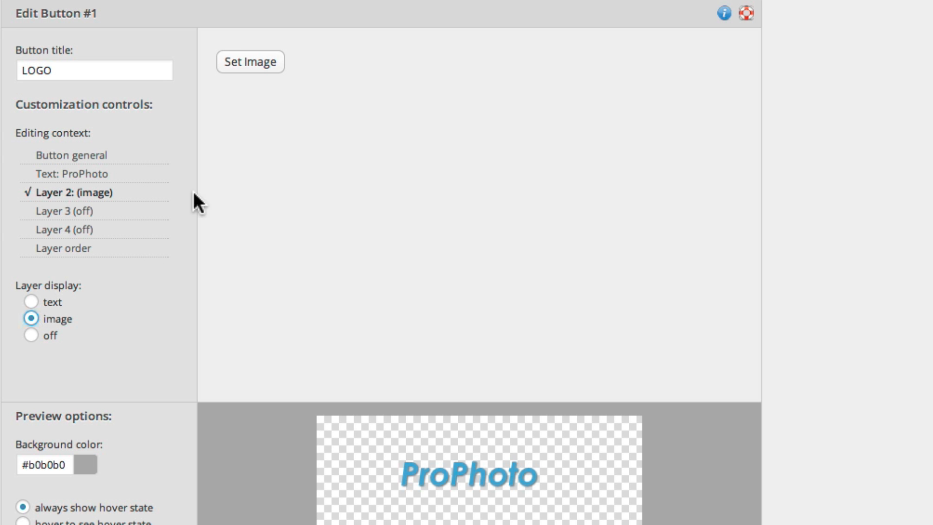
{"action": "left_click", "coordinate": [266, 71]}
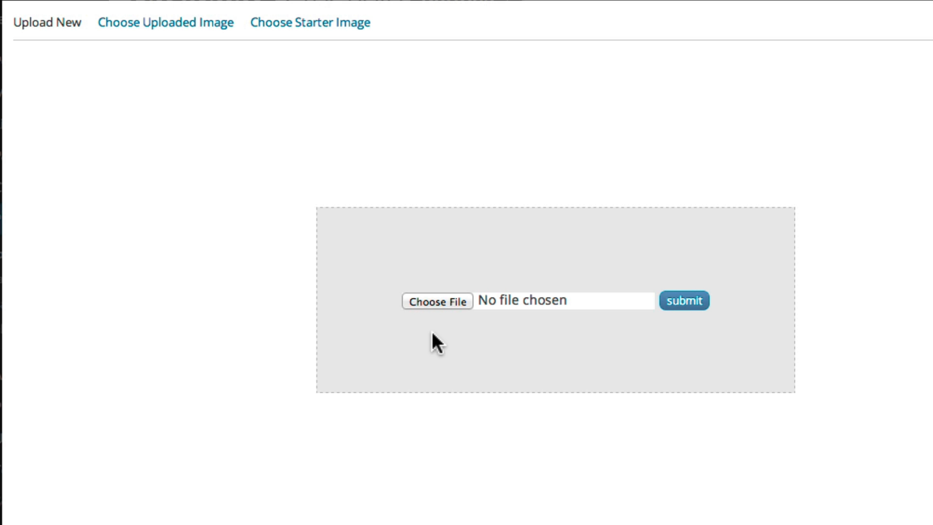
{"action": "left_click", "coordinate": [426, 302]}
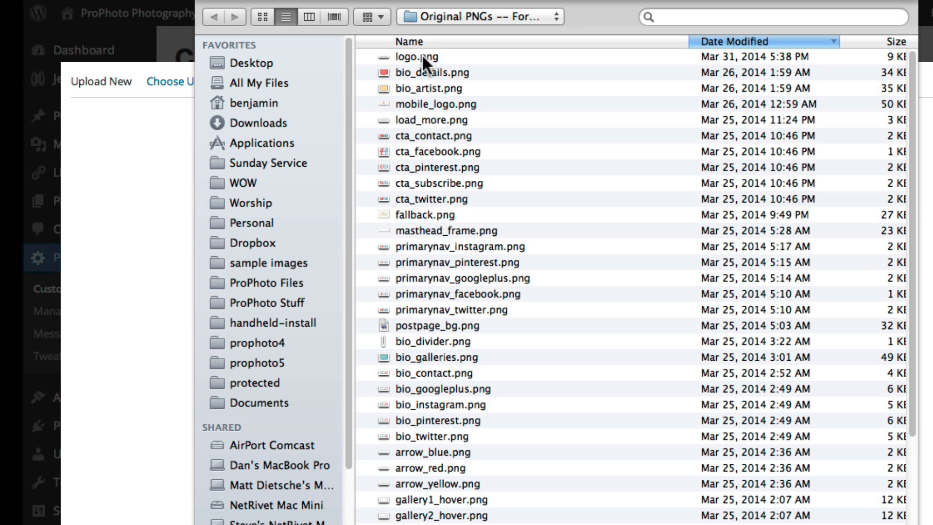
{"action": "left_click", "coordinate": [422, 56]}
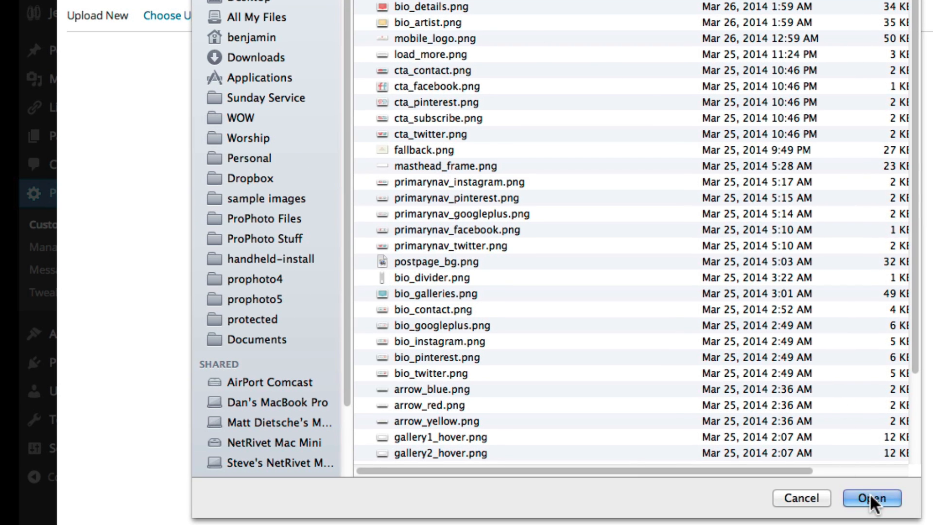
{"action": "left_click", "coordinate": [869, 498]}
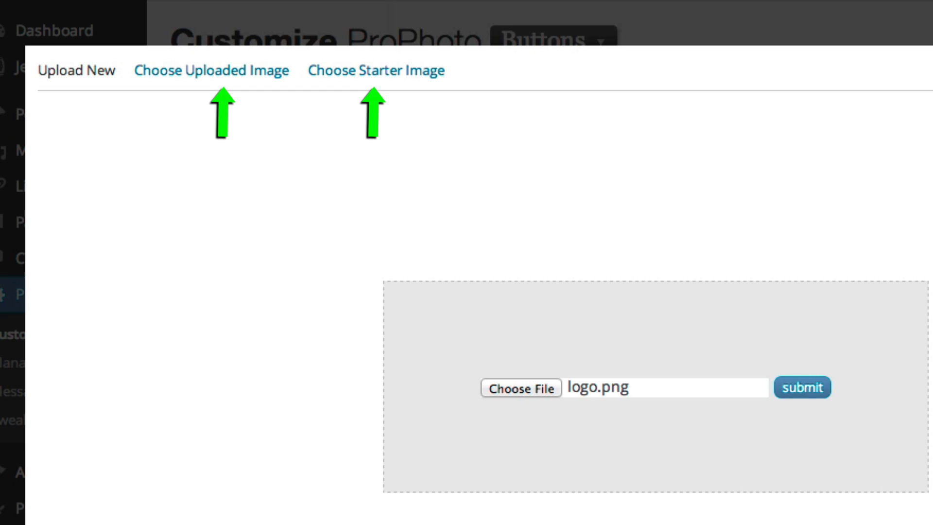
{"action": "left_click", "coordinate": [806, 389]}
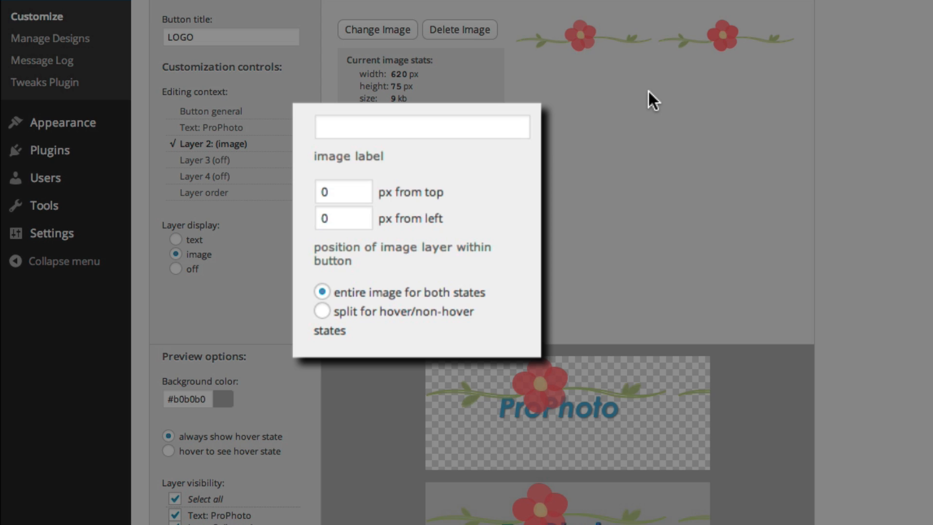
Step: Label the image layer "Flower image" and position it 23 px from the top
{"action": "left_click", "coordinate": [427, 127]}
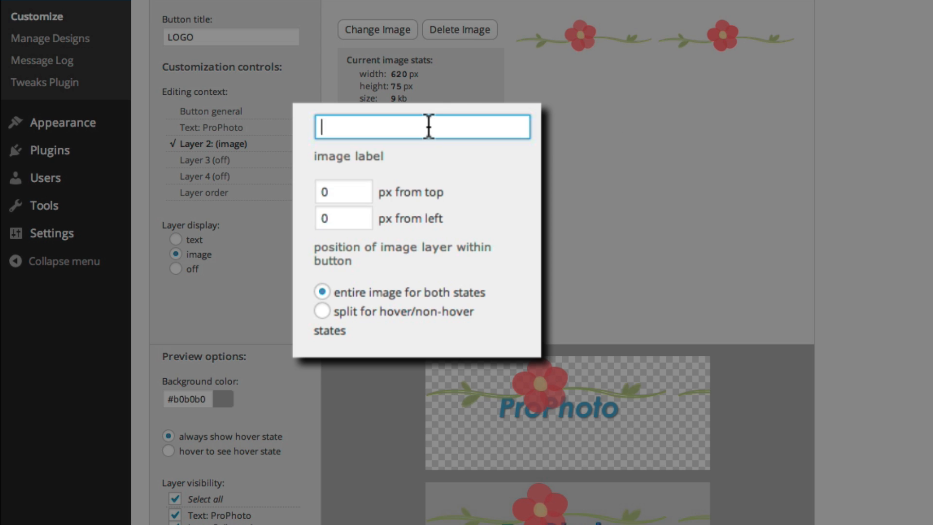
{"action": "type", "text": "Flor"}
{"action": "key", "text": "BackSpace"}
{"action": "type", "text": "wer image"}
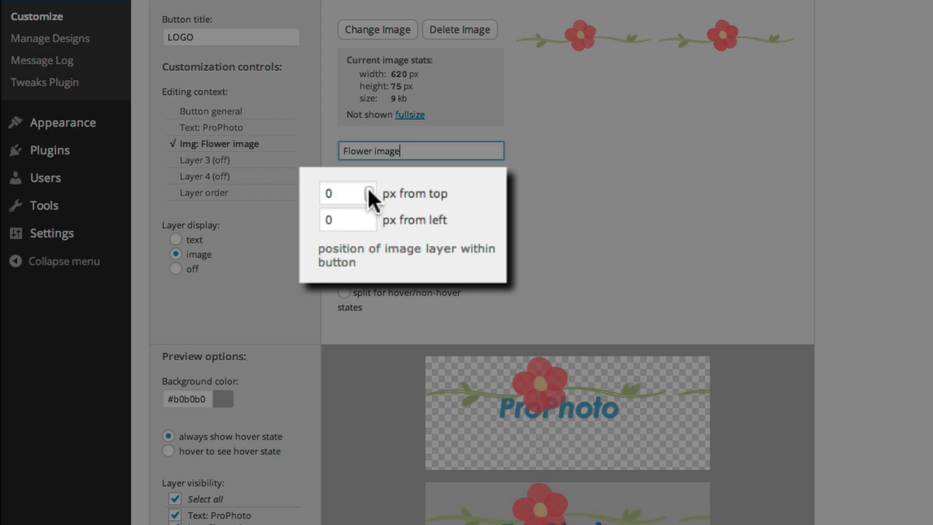
{"action": "left_click", "coordinate": [374, 195]}
{"action": "left_click", "coordinate": [375, 196]}
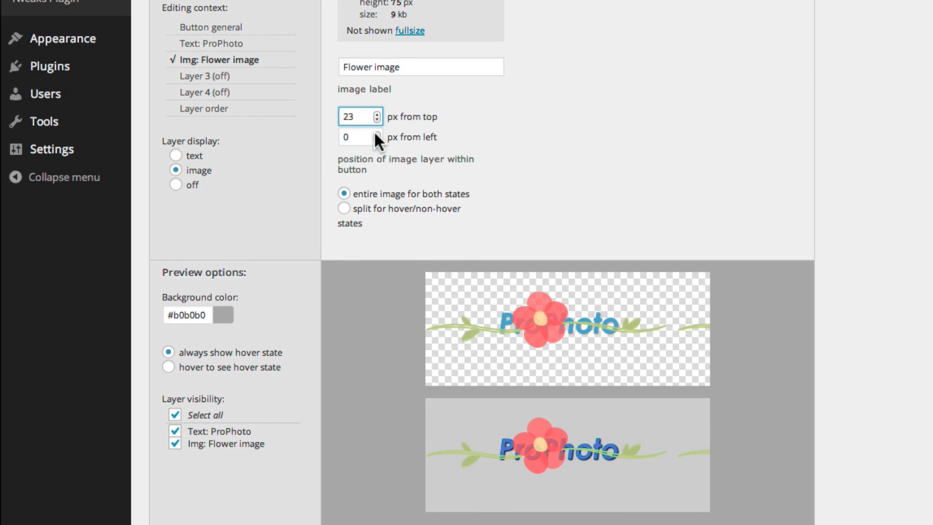
Step: Try shifting the Flower image's left offset and return it to 0 px
{"action": "left_click", "coordinate": [376, 134]}
{"action": "left_click", "coordinate": [377, 139]}
{"action": "left_click", "coordinate": [377, 140]}
{"action": "left_click", "coordinate": [377, 139]}
{"action": "left_click", "coordinate": [377, 139]}
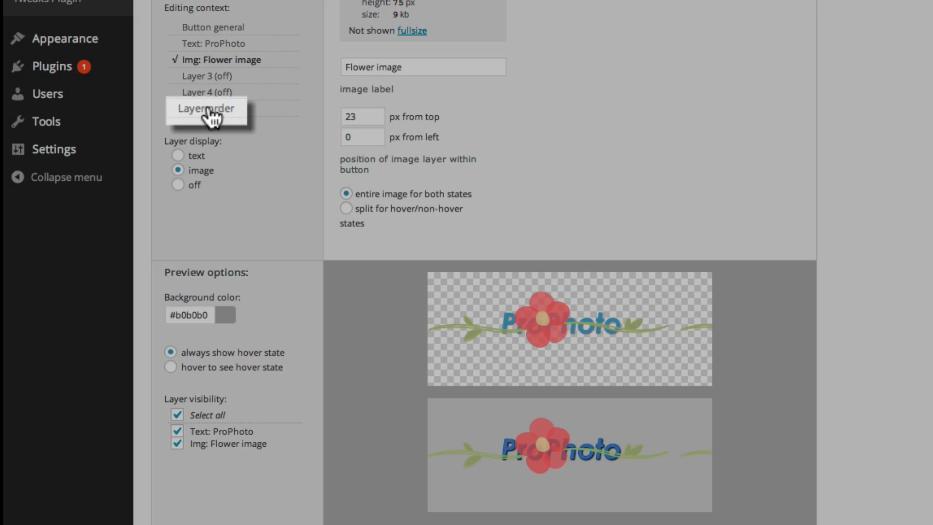
Step: Reorder the layers so that Flower image comes before the ProPhoto text layer
{"action": "left_click", "coordinate": [205, 108]}
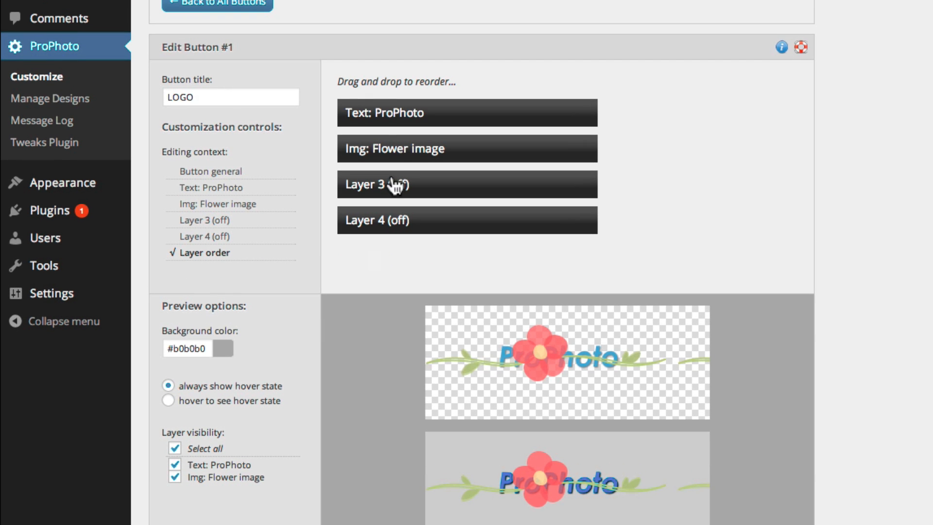
{"action": "left_click_drag", "start_coordinate": [395, 154], "coordinate": [381, 117]}
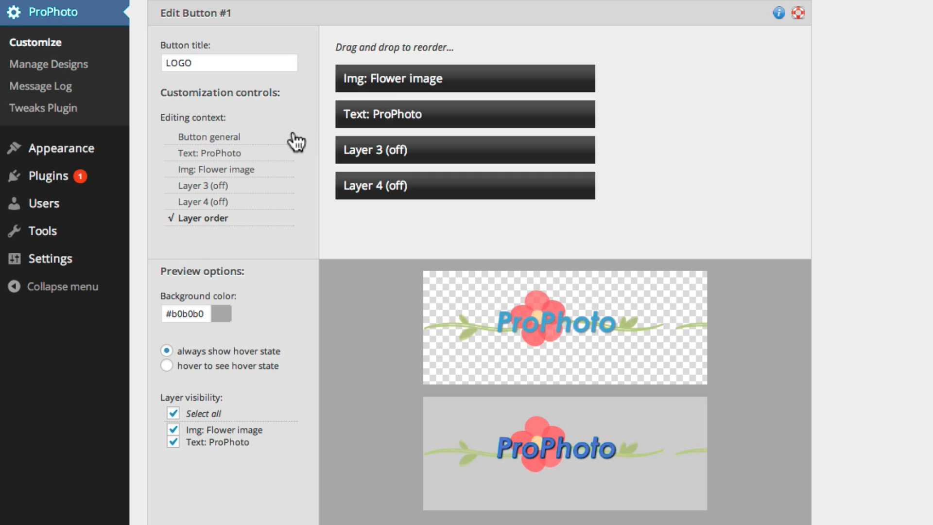
Step: Position the Flower image 12 px from the top and the ProPhoto text 76 px from the top
{"action": "left_click", "coordinate": [223, 171]}
{"action": "left_click", "coordinate": [374, 124]}
{"action": "left_click_drag", "start_coordinate": [374, 124], "coordinate": [374, 124]}
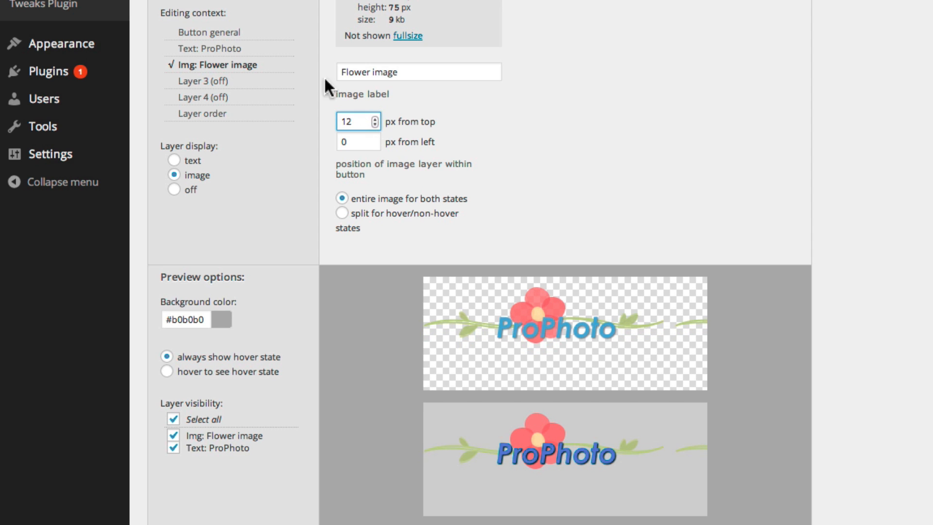
{"action": "left_click", "coordinate": [235, 50]}
{"action": "left_click_drag", "start_coordinate": [606, 14], "coordinate": [609, 17]}
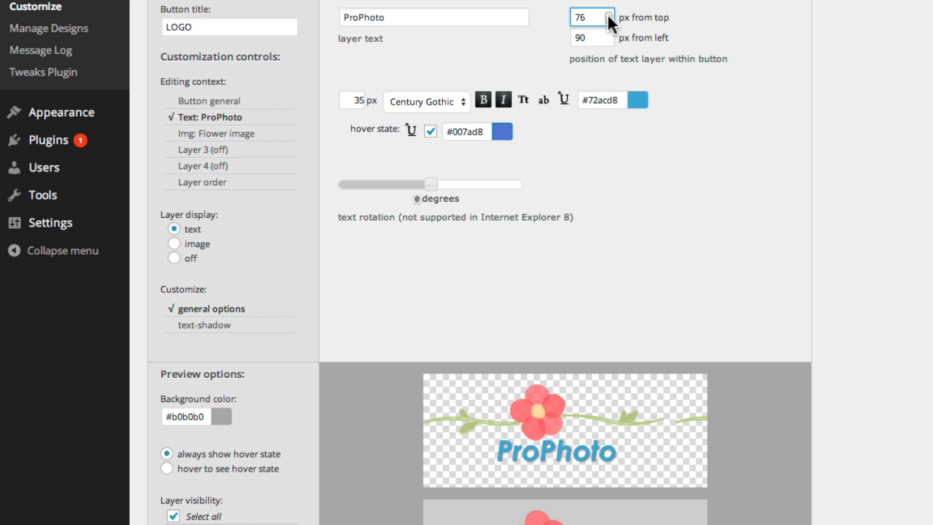
Step: Position the Flower image 6 px from the left and split it for hover/non-hover states
{"action": "left_click", "coordinate": [322, 85]}
{"action": "left_click", "coordinate": [250, 141]}
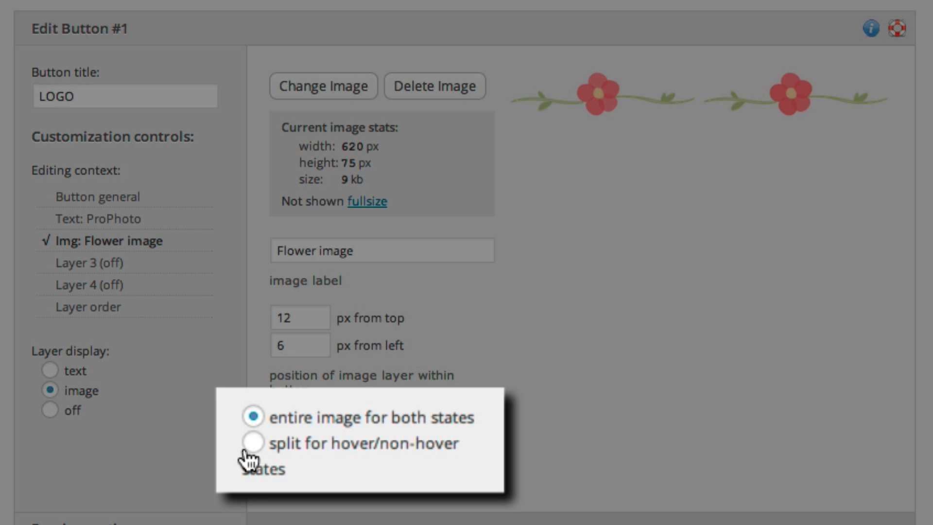
{"action": "left_click", "coordinate": [246, 455]}
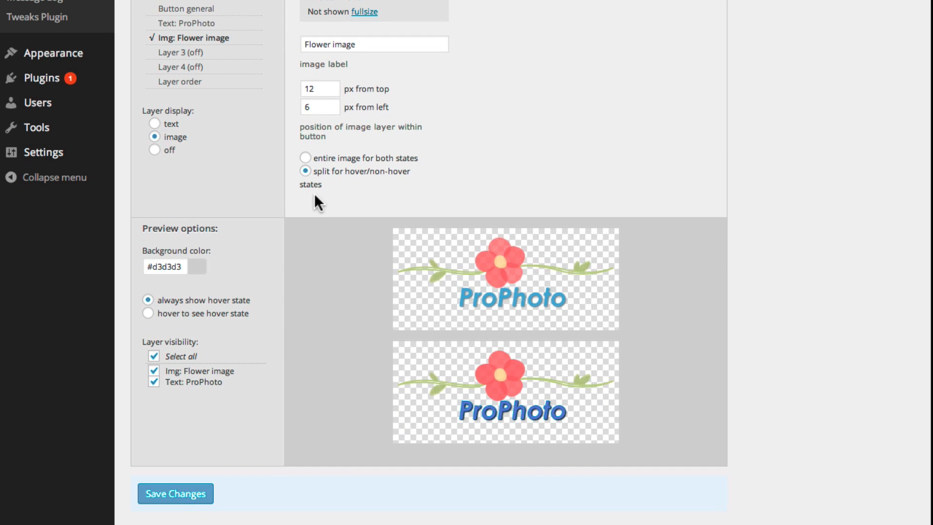
Step: Save the LOGO button's changes and return to the overview of all buttons after reopening its editor
{"action": "left_click", "coordinate": [188, 499]}
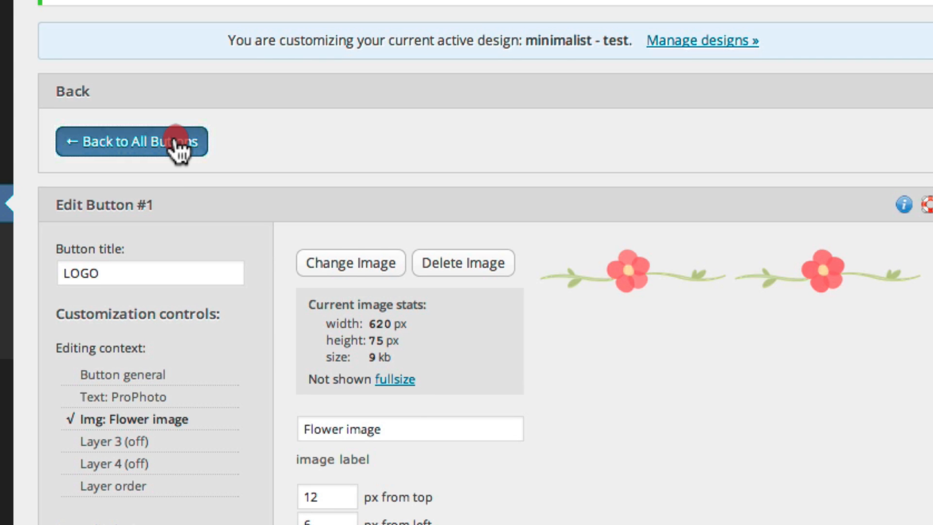
{"action": "left_click", "coordinate": [176, 141]}
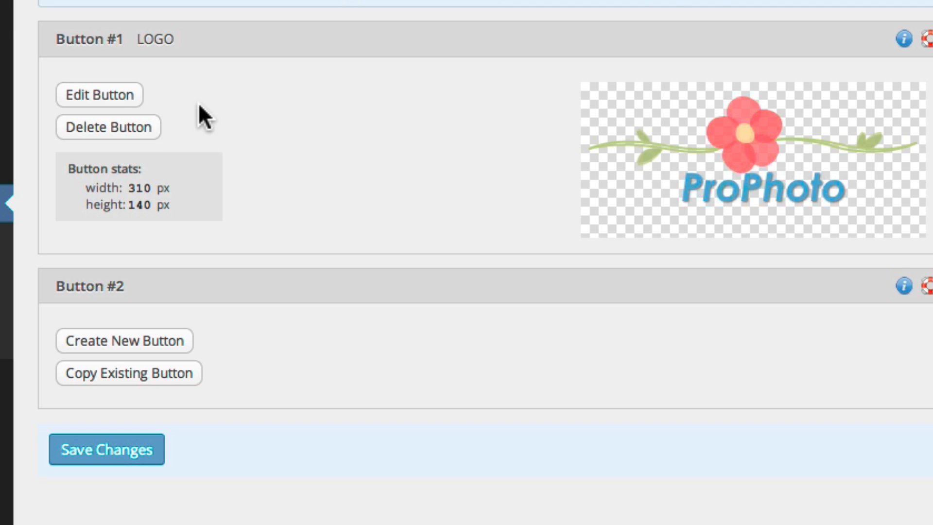
{"action": "left_click", "coordinate": [122, 96]}
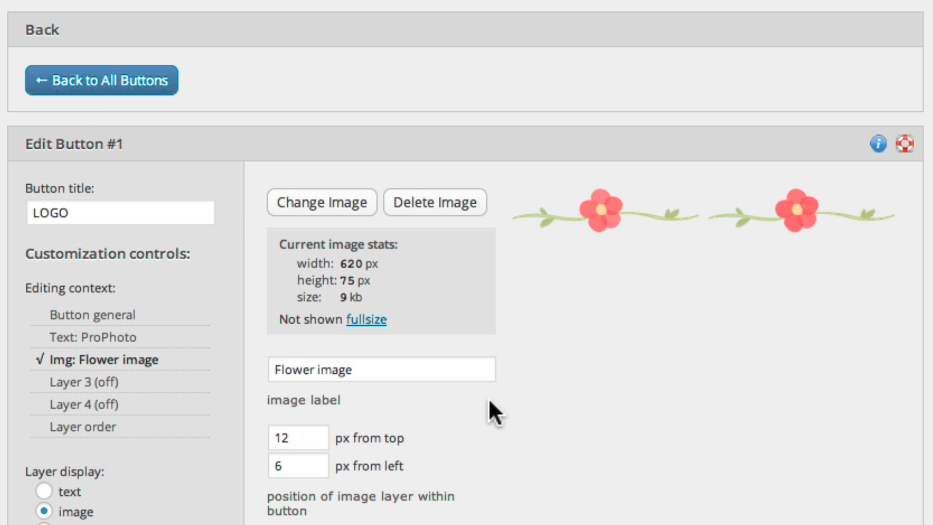
{"action": "left_click", "coordinate": [134, 84]}
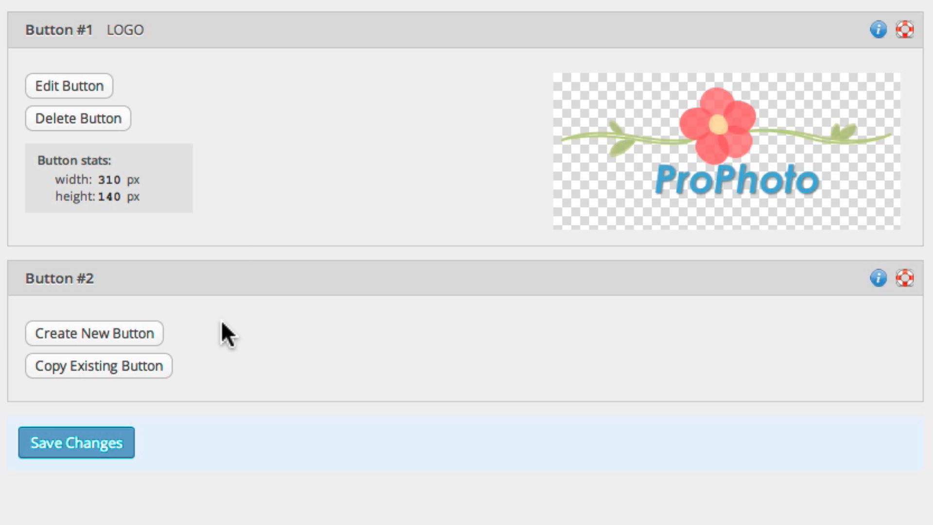
Step: Create Button #2 as a copy of button 1 and save the changes
{"action": "left_click", "coordinate": [147, 369]}
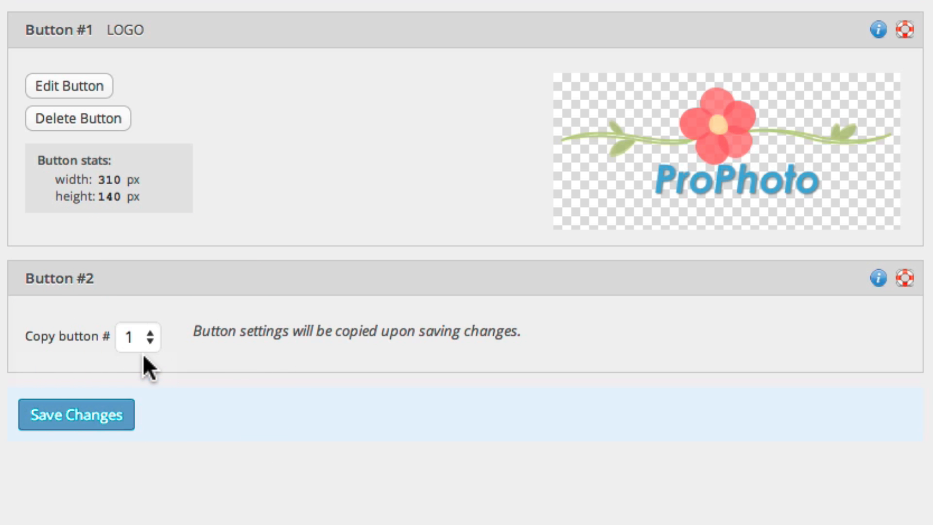
{"action": "left_click", "coordinate": [141, 340]}
{"action": "left_click", "coordinate": [141, 340]}
{"action": "left_click", "coordinate": [97, 423]}
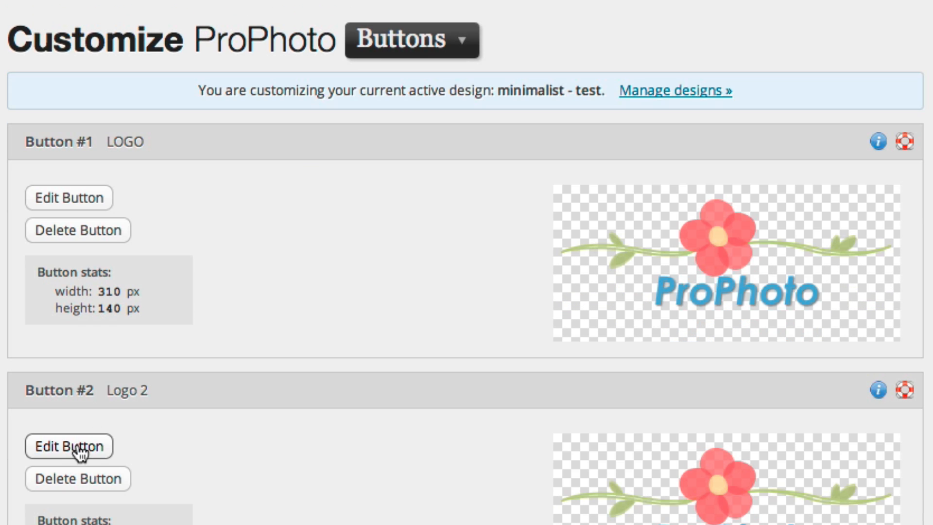
Step: Set the LOGO button as the logo image in the Header Area's logo settings
{"action": "left_click", "coordinate": [413, 21]}
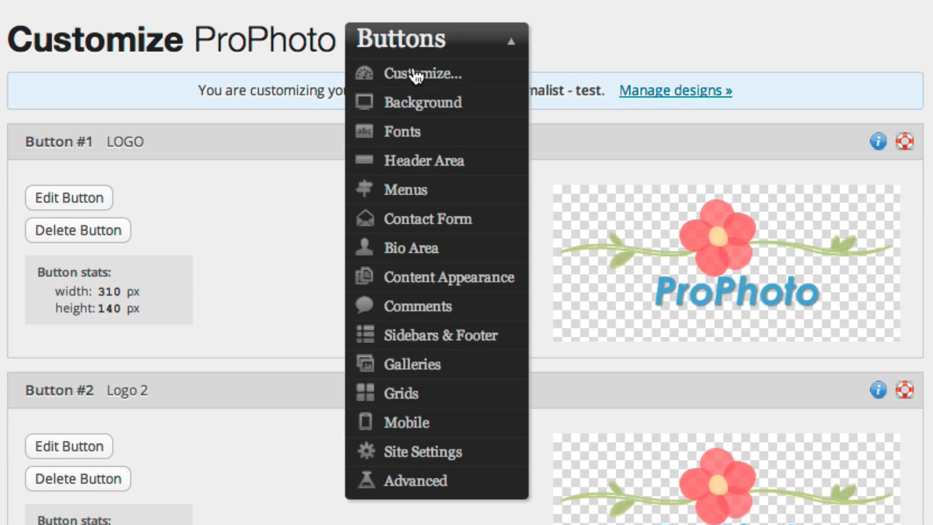
{"action": "left_click", "coordinate": [423, 160]}
{"action": "left_click", "coordinate": [209, 148]}
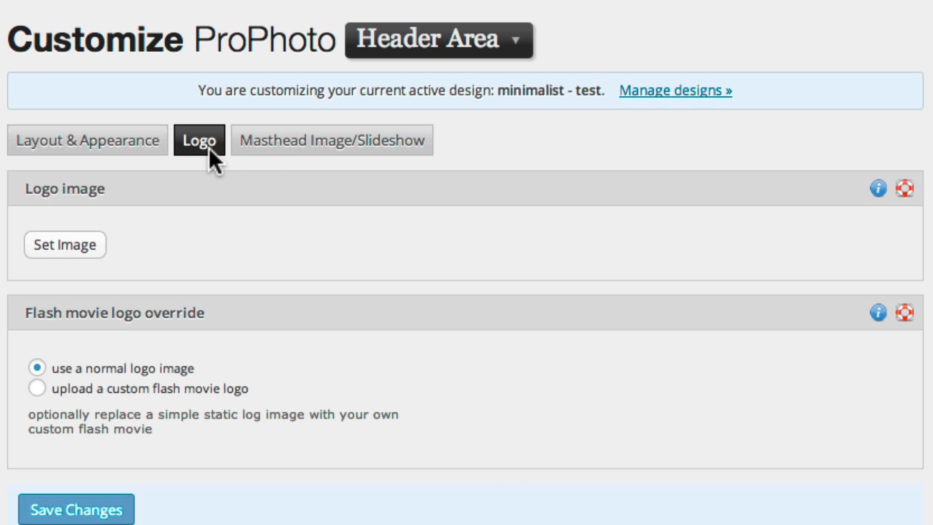
{"action": "left_click", "coordinate": [73, 244]}
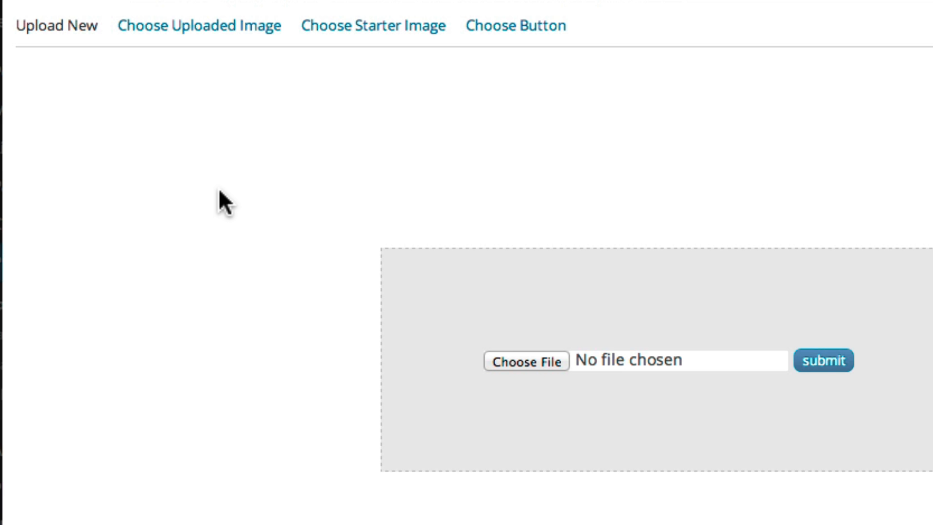
{"action": "left_click", "coordinate": [528, 24]}
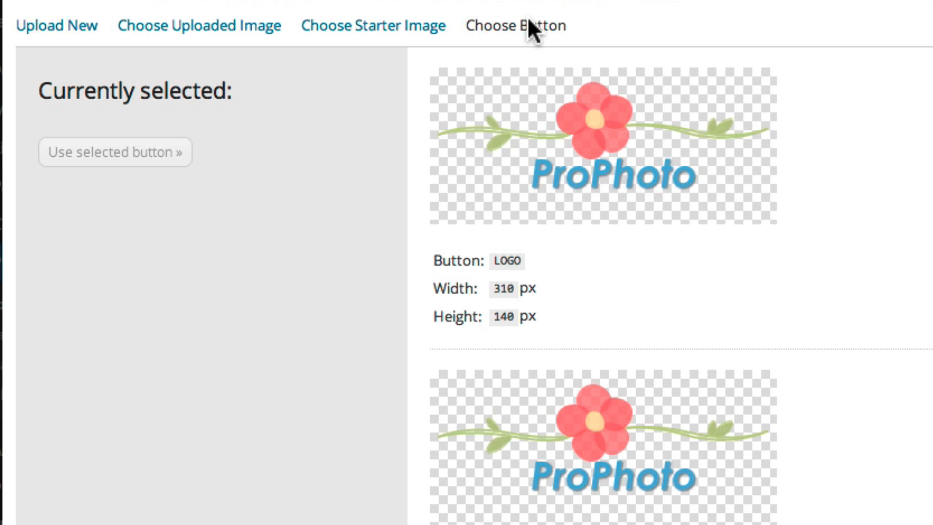
{"action": "left_click", "coordinate": [534, 137]}
{"action": "left_click", "coordinate": [142, 311]}
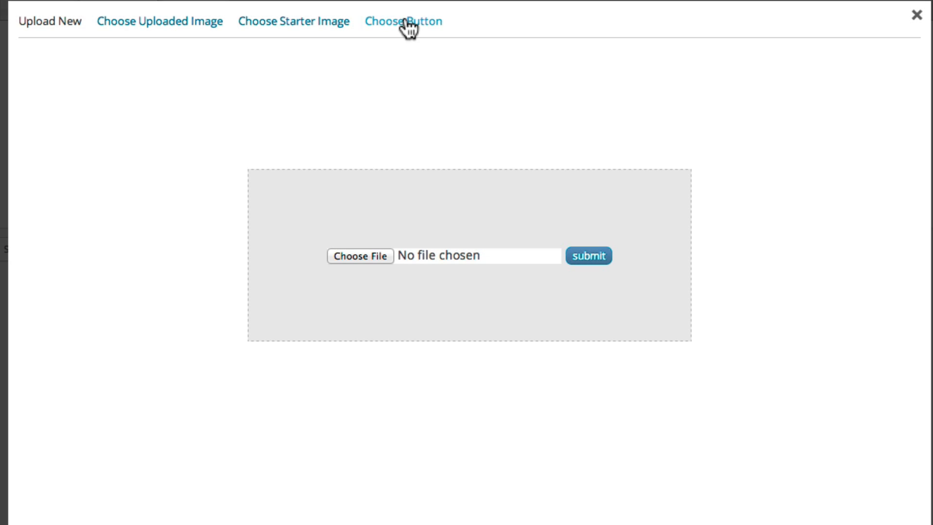
Step: Choose the Logo 2 button from the existing buttons and use it as the image
{"action": "left_click", "coordinate": [406, 22]}
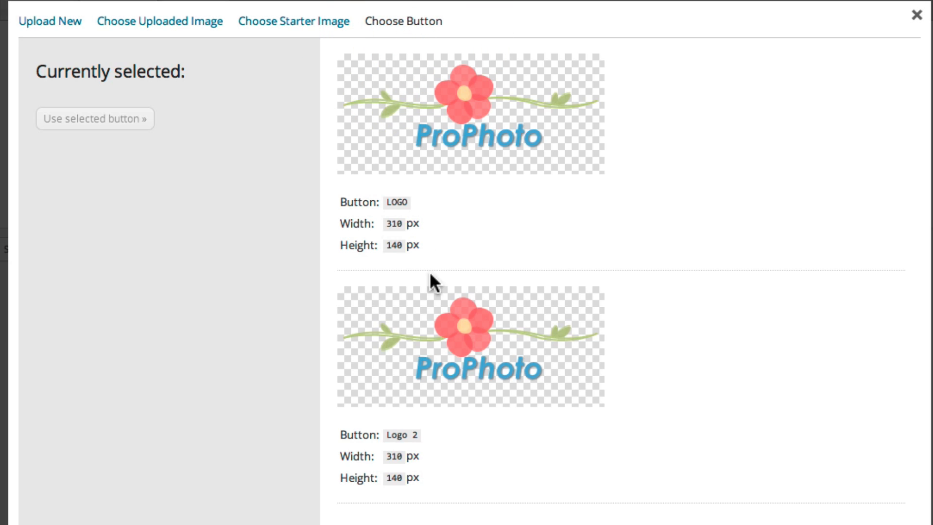
{"action": "left_click", "coordinate": [428, 323]}
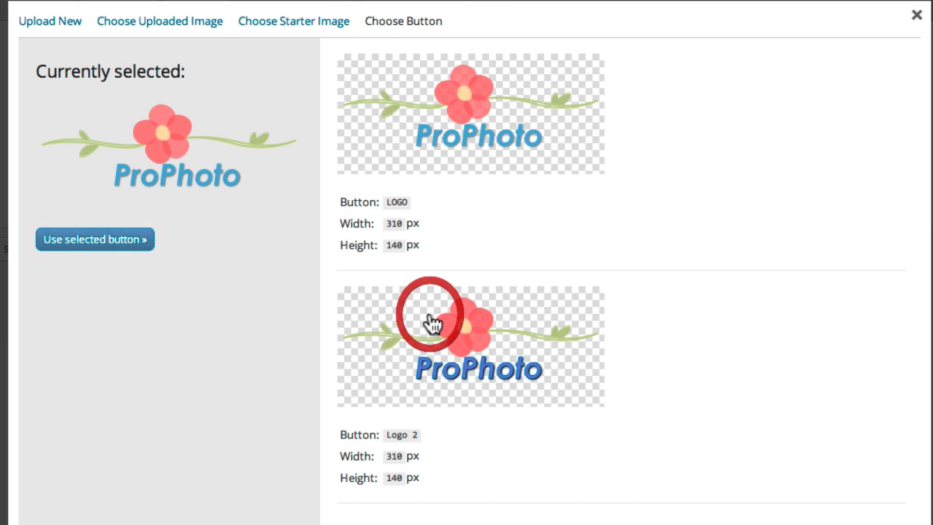
{"action": "left_click", "coordinate": [119, 246]}
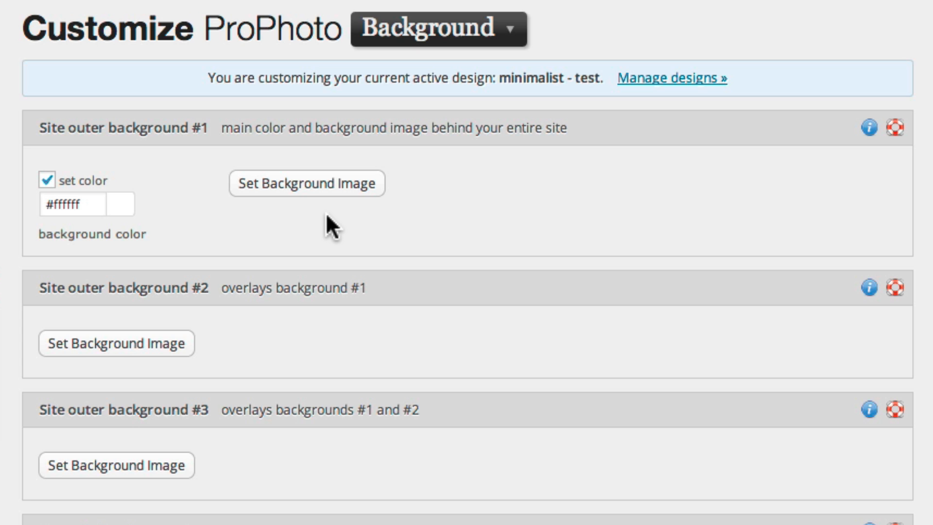